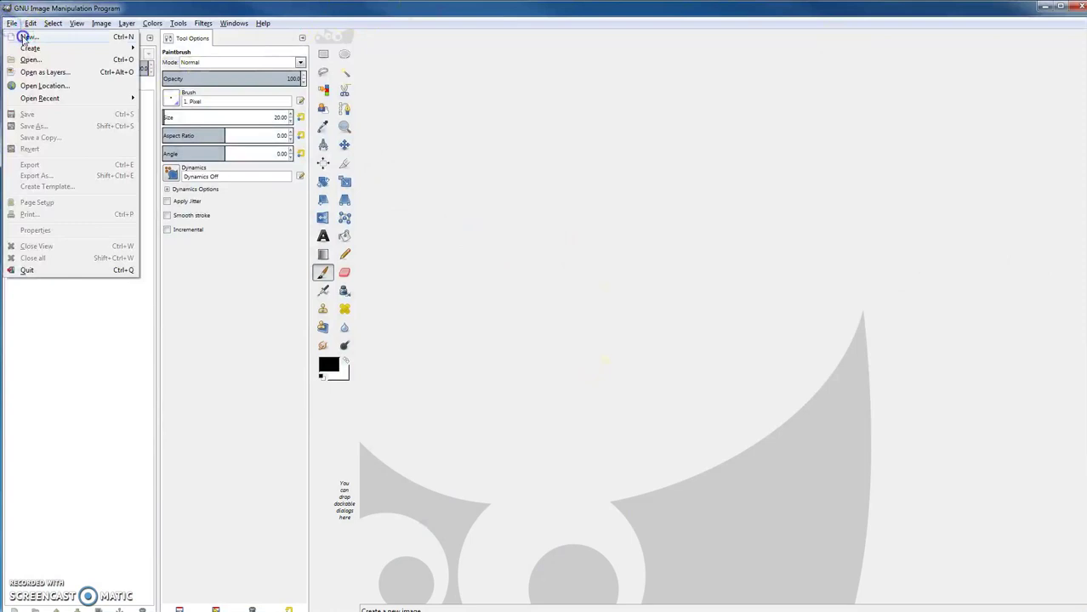
Create a new image 800 pixels wide and 200 pixels high
drag(608, 195, 536, 192)
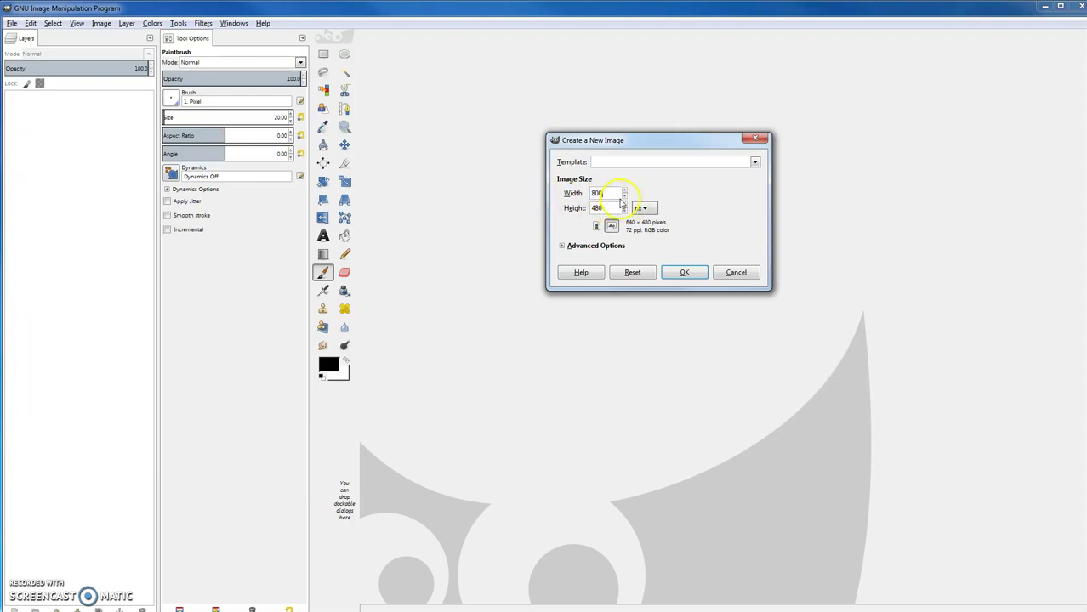
drag(614, 210, 549, 214)
click(680, 272)
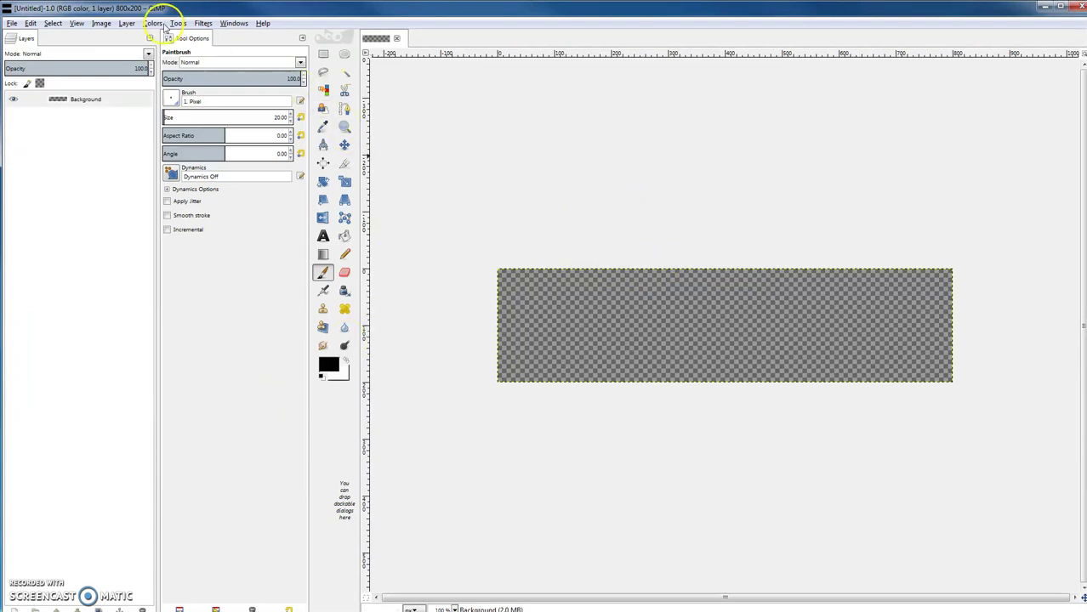
Show the grid over the image and set its spacing to 40 by 40 pixels
click(77, 24)
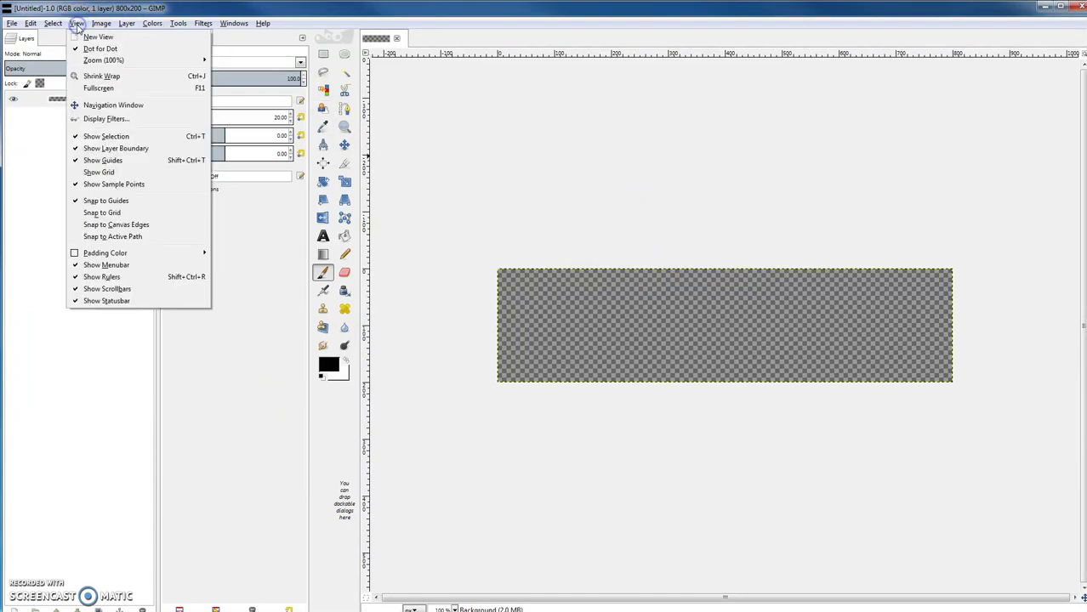
click(99, 173)
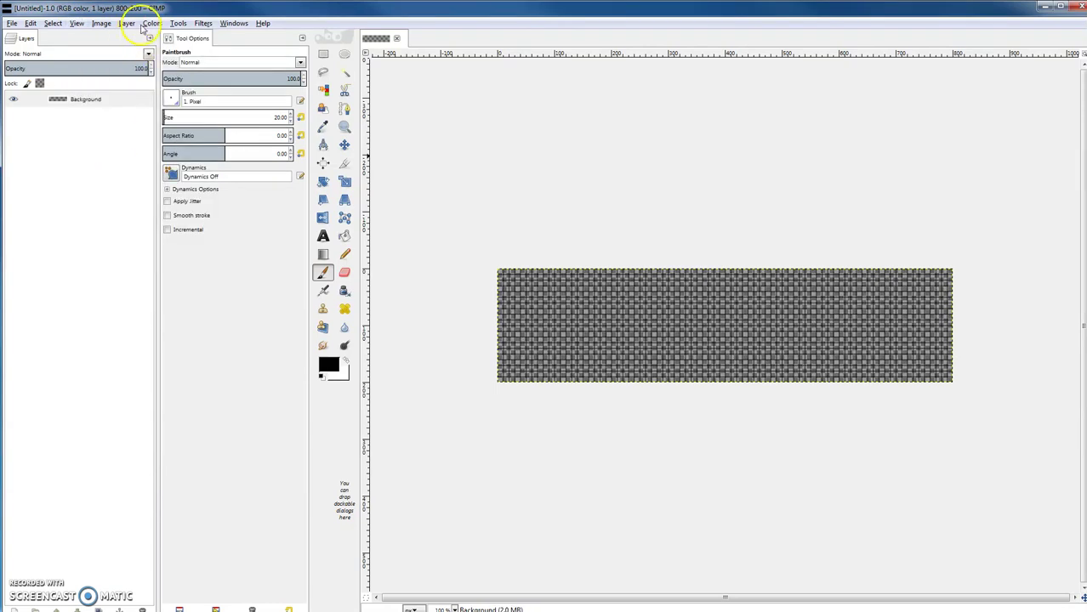
click(101, 23)
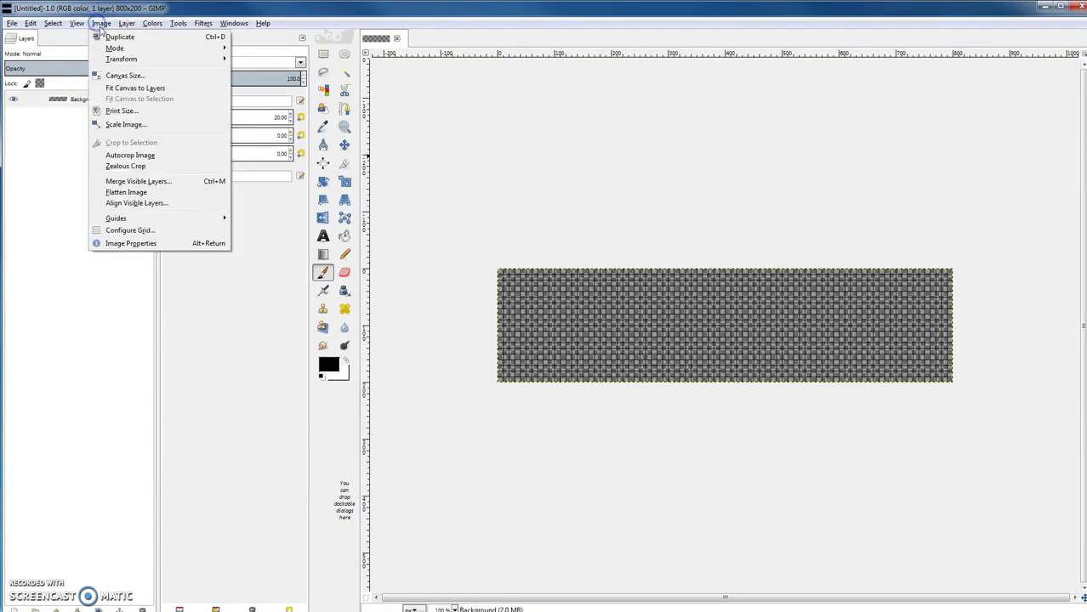
click(124, 231)
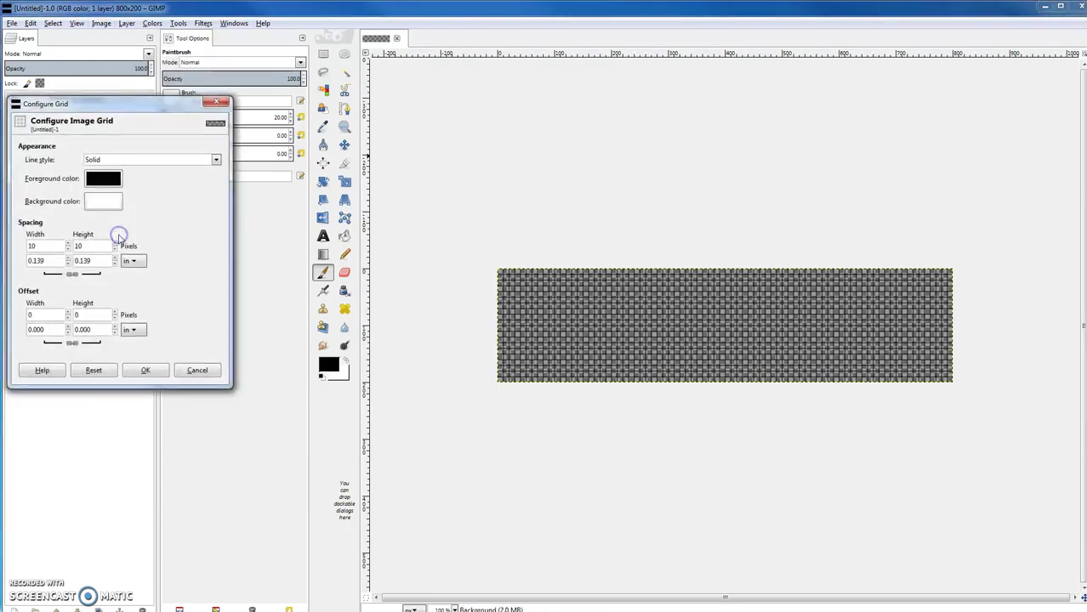
drag(69, 245, 70, 245)
double_click(51, 246)
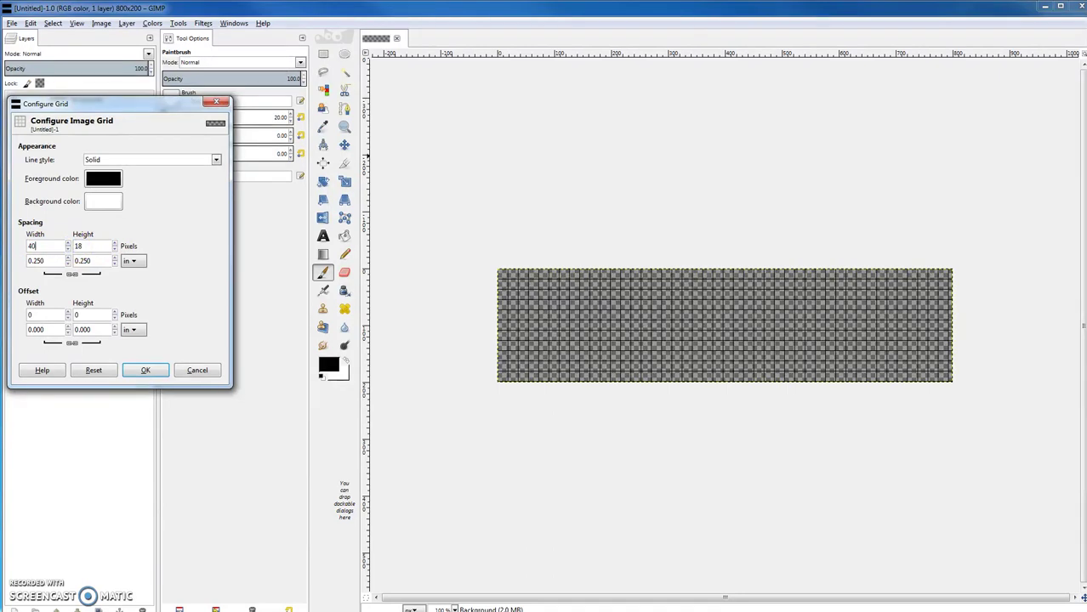
key(Return)
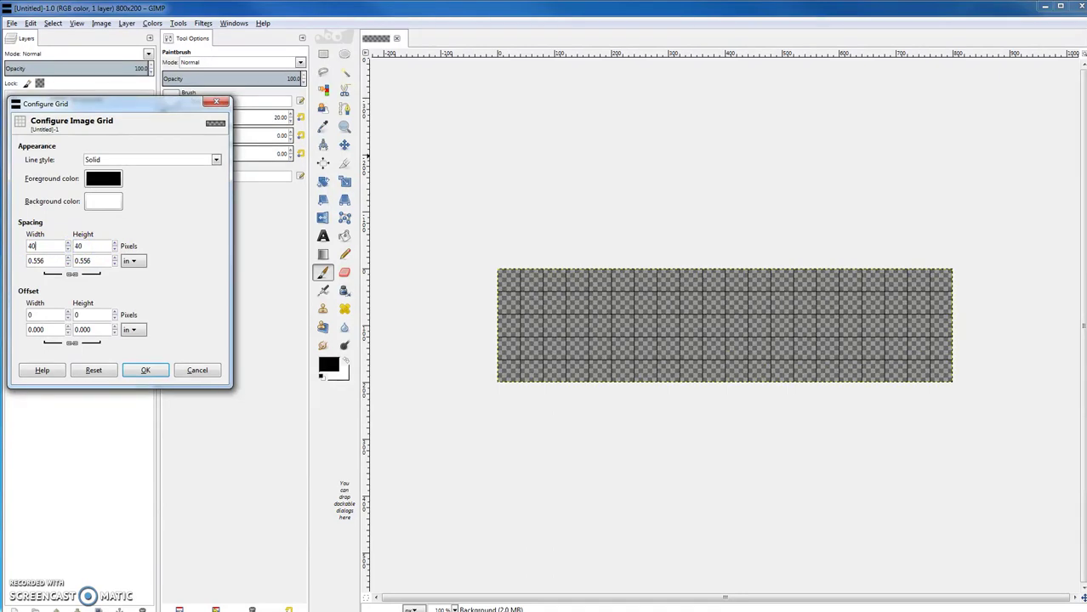
click(146, 370)
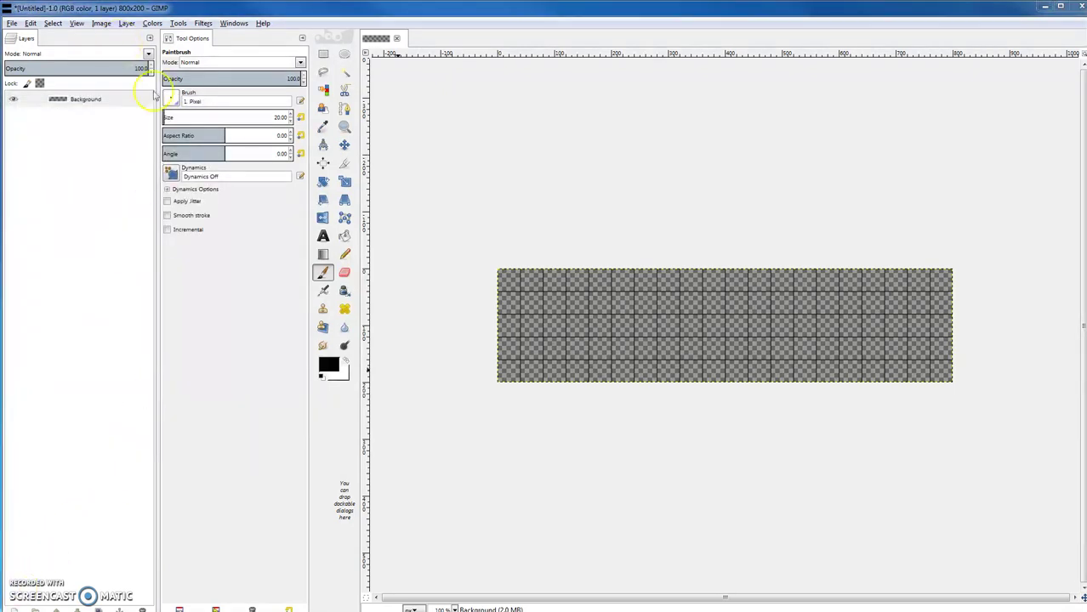
Widen the canvas to 840 pixels and extend the Background layer to the image size
click(103, 24)
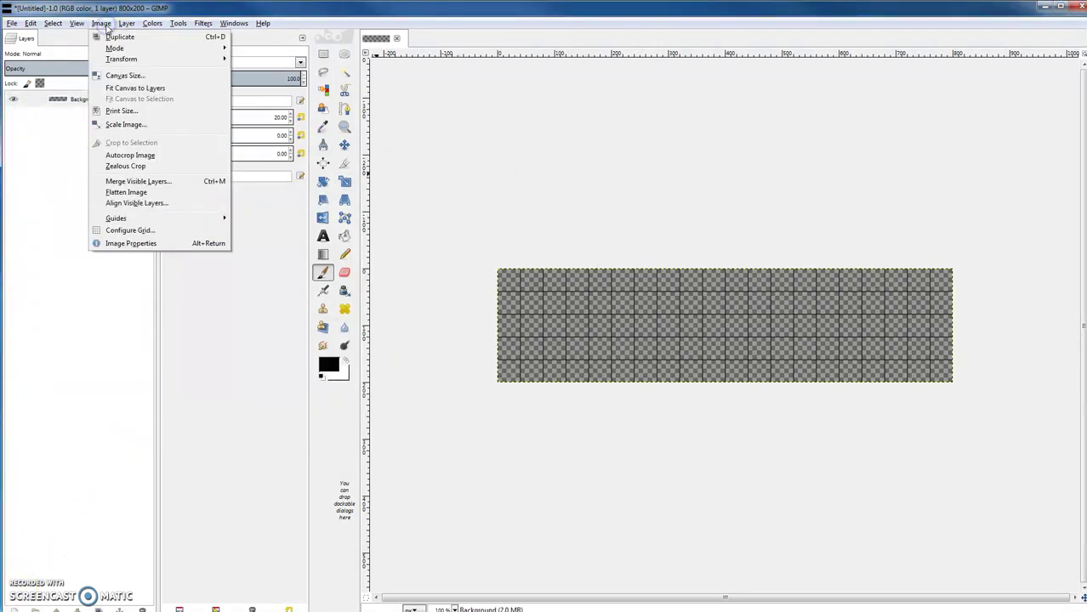
click(109, 76)
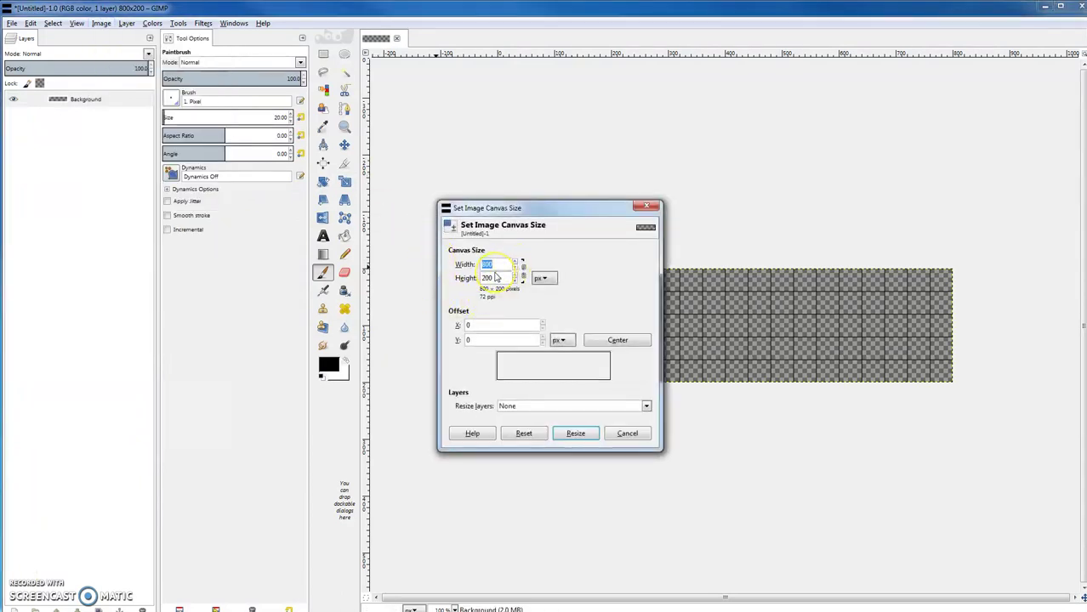
text(840)
click(584, 437)
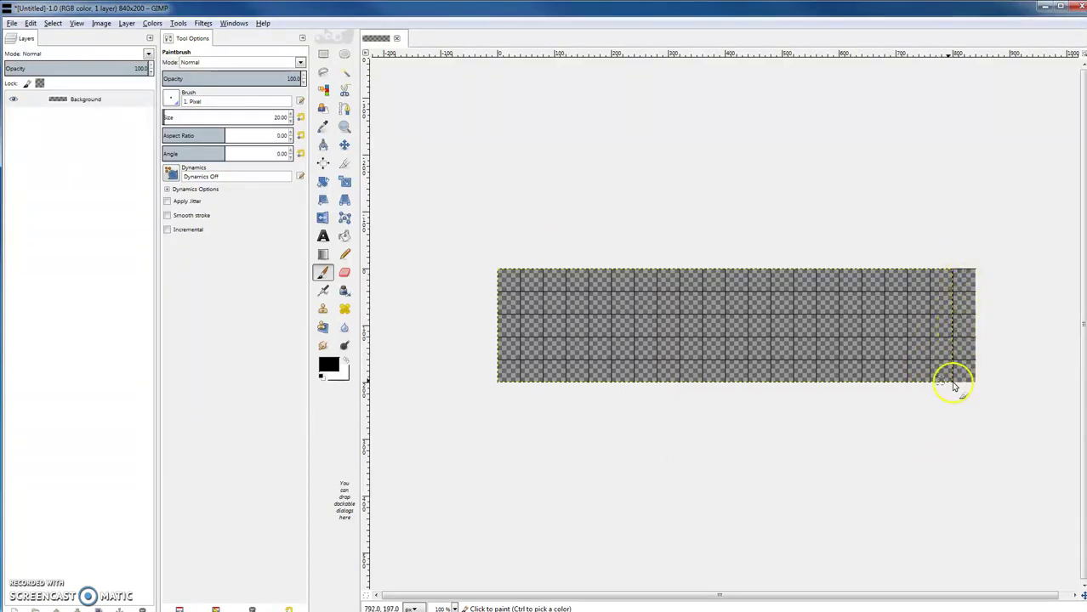
click(127, 24)
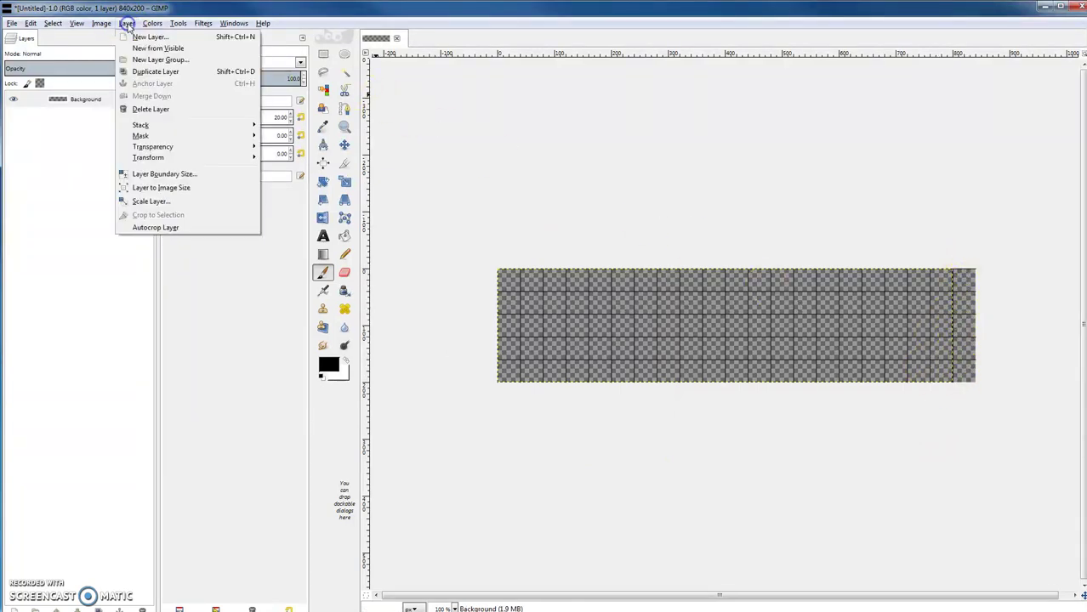
click(143, 187)
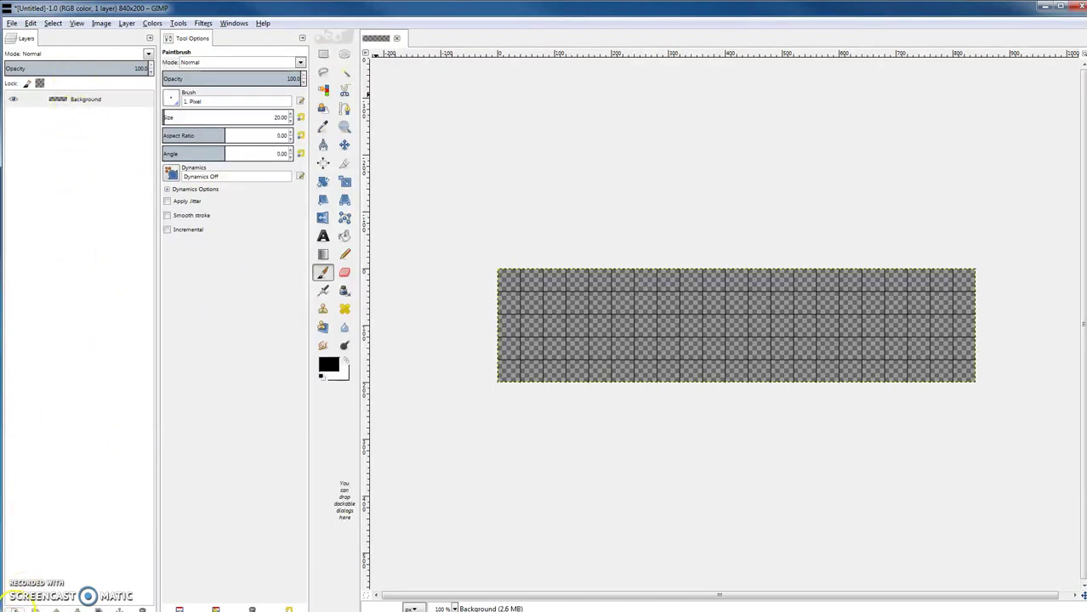
Add a new transparent layer named "Line" at 840 by 200 pixels
click(14, 609)
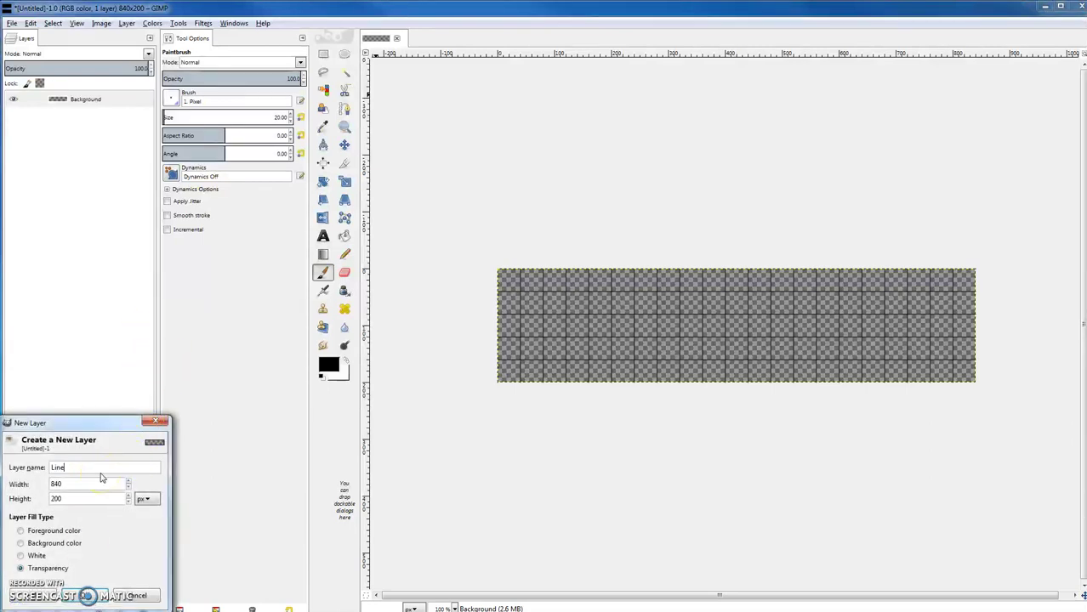
key(Return)
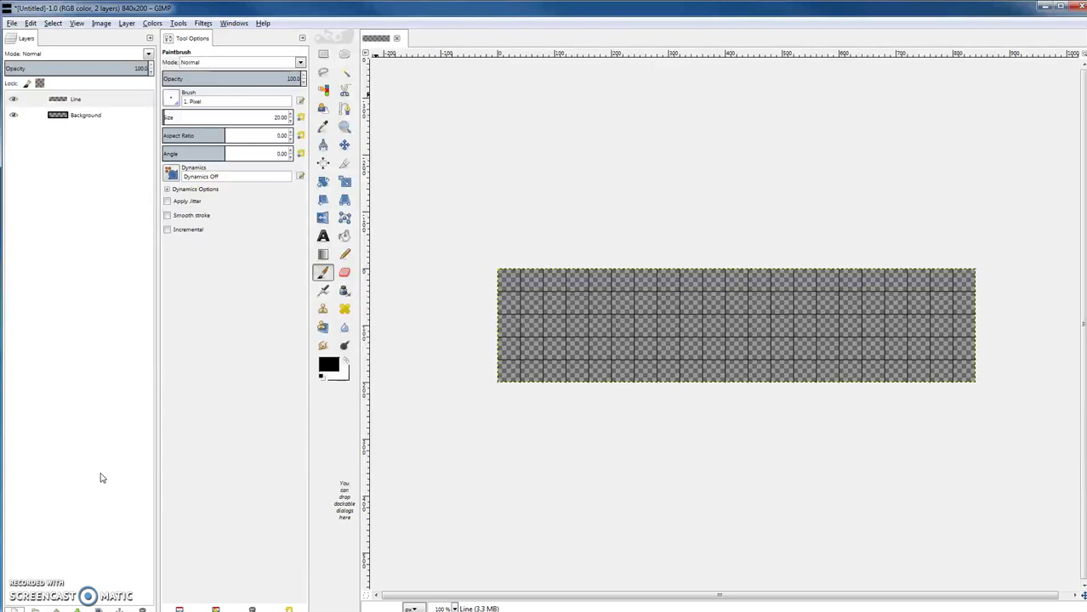
click(119, 472)
Paint a straight horizontal black line with the Paintbrush at size 15, from about x 34 to x 804 along the 120-pixel grid line
click(323, 274)
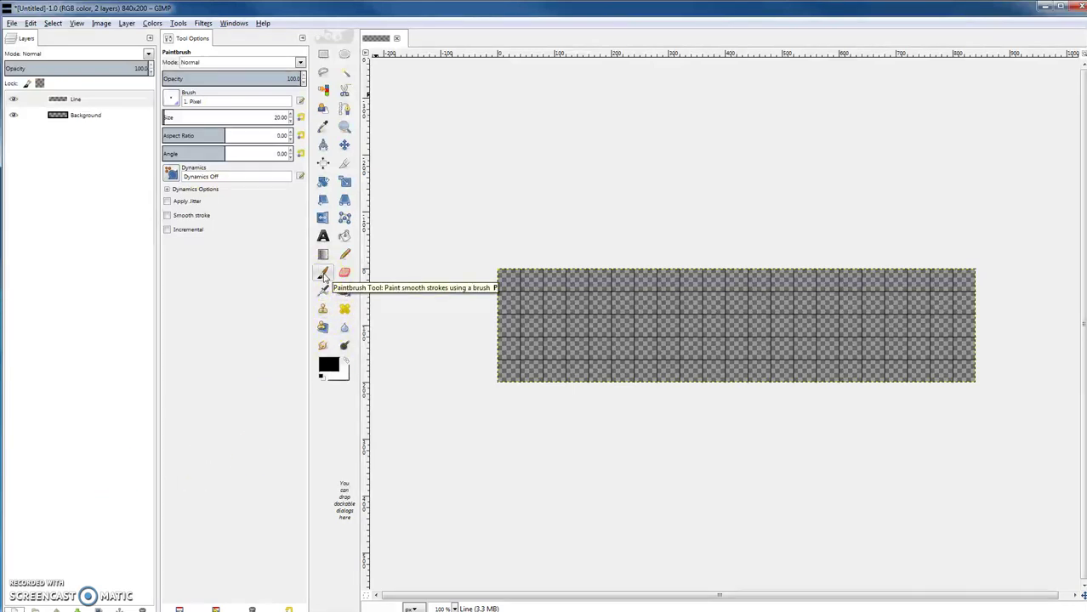
click(323, 274)
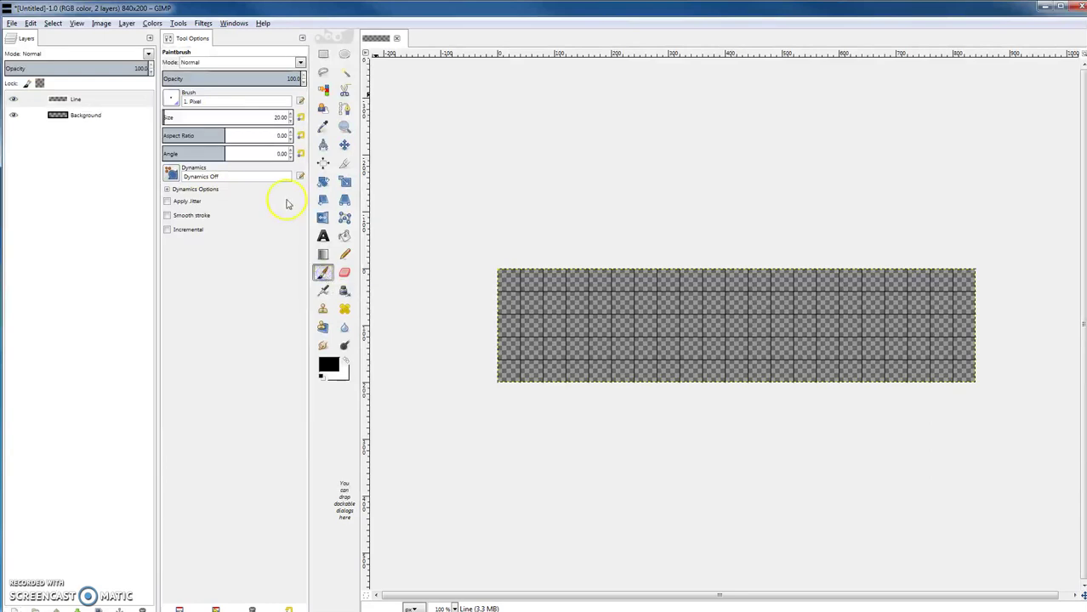
click(290, 122)
click(290, 122)
click(516, 338)
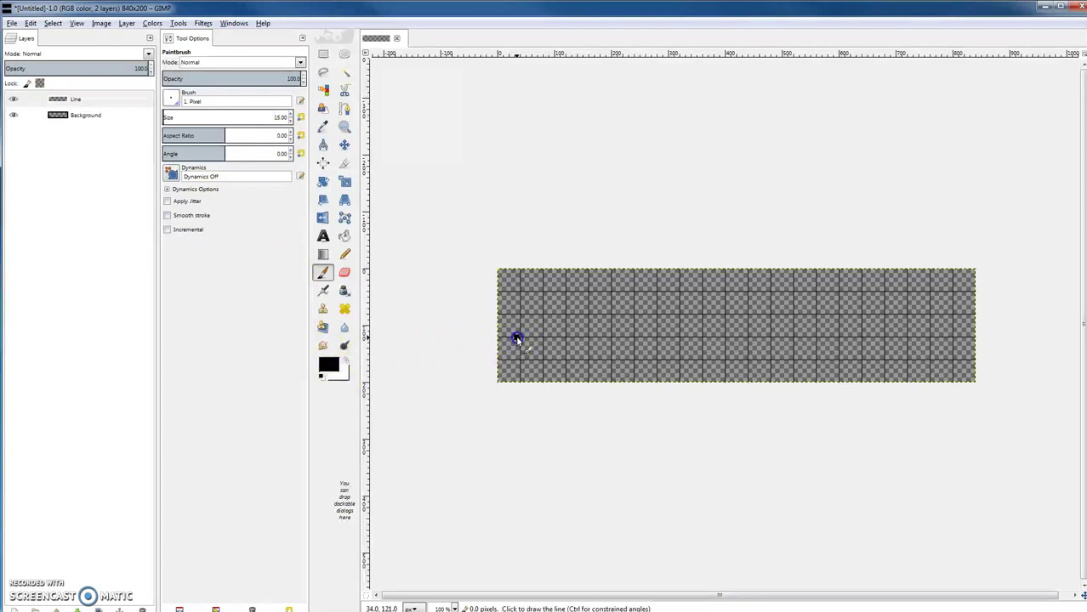
shift+click(954, 342)
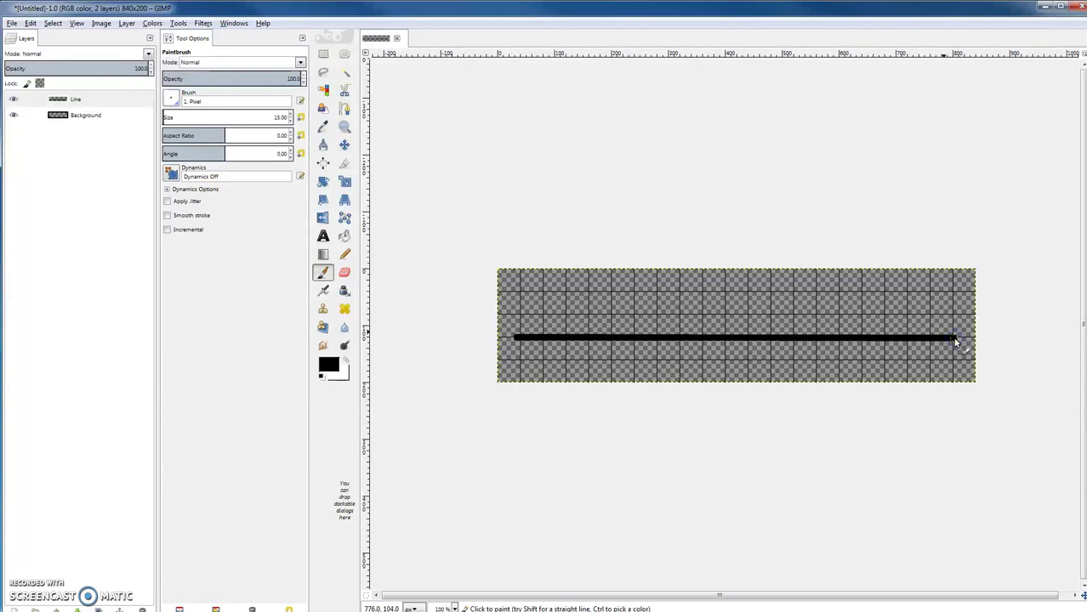
Paint an outward-pointing arrowhead at each end of the horizontal line using short straight diagonal strokes
click(517, 339)
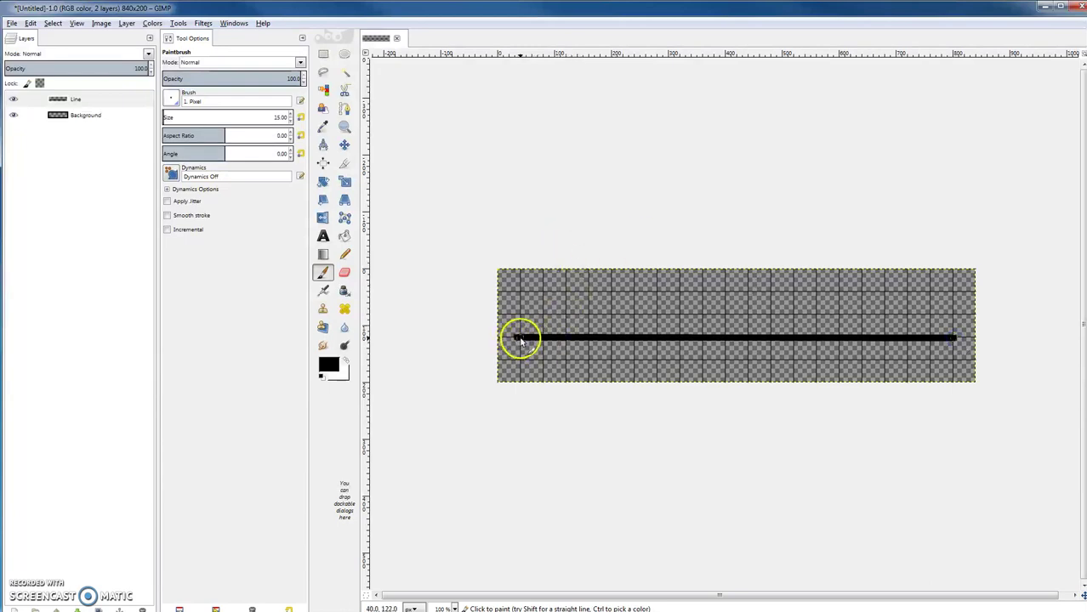
drag(517, 338, 534, 324)
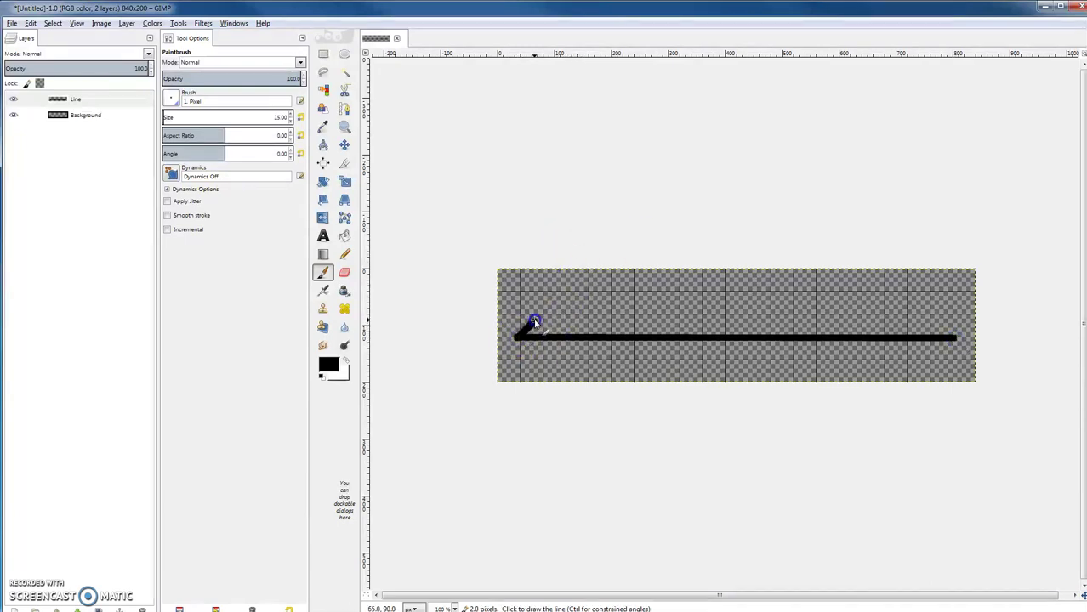
shift+click(530, 357)
click(955, 338)
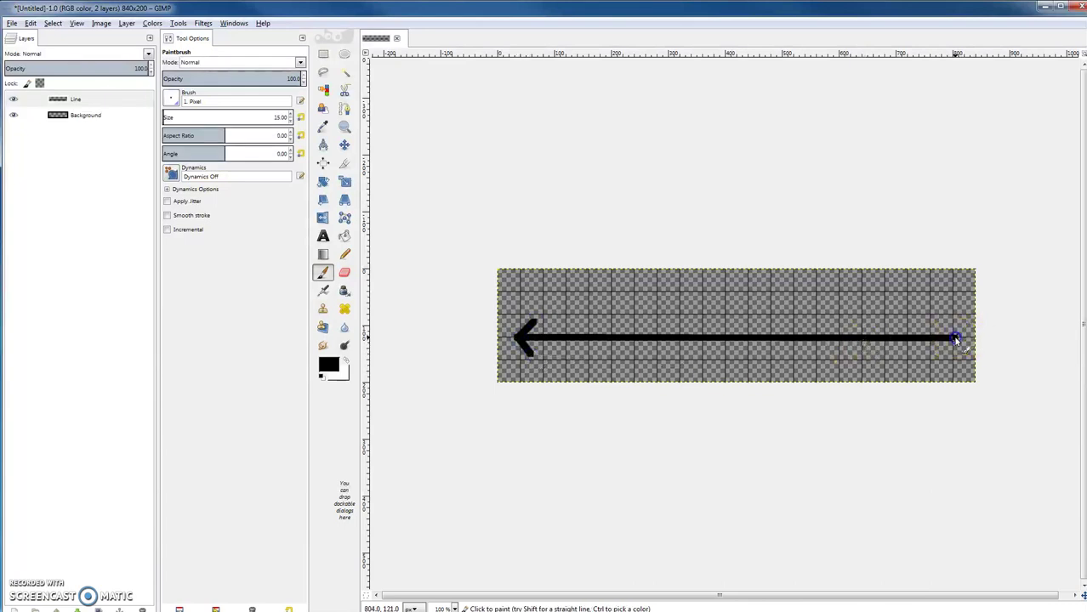
shift+click(944, 319)
click(953, 341)
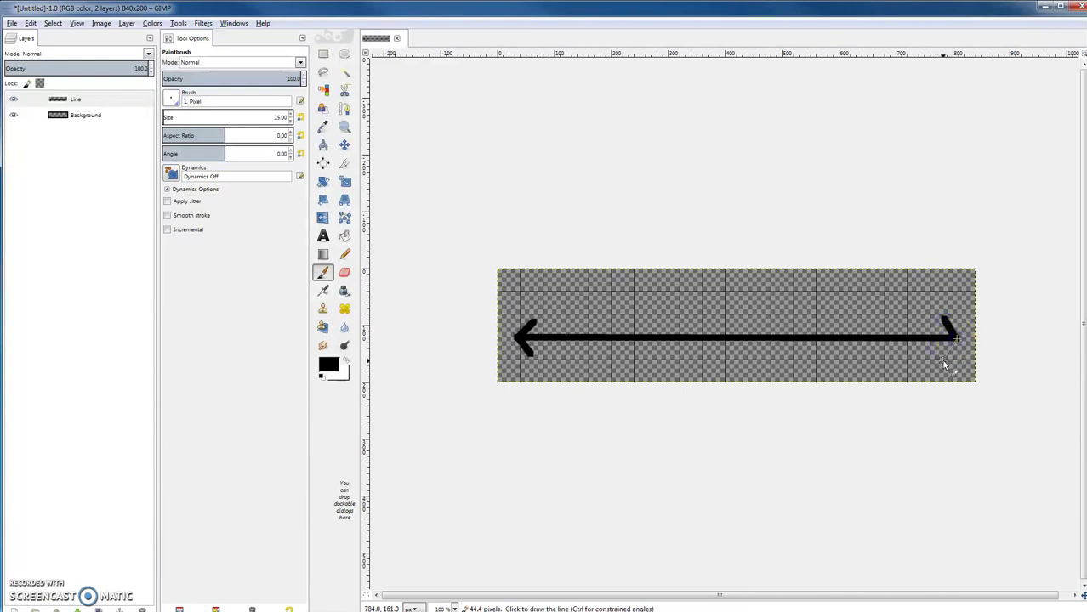
shift+click(946, 363)
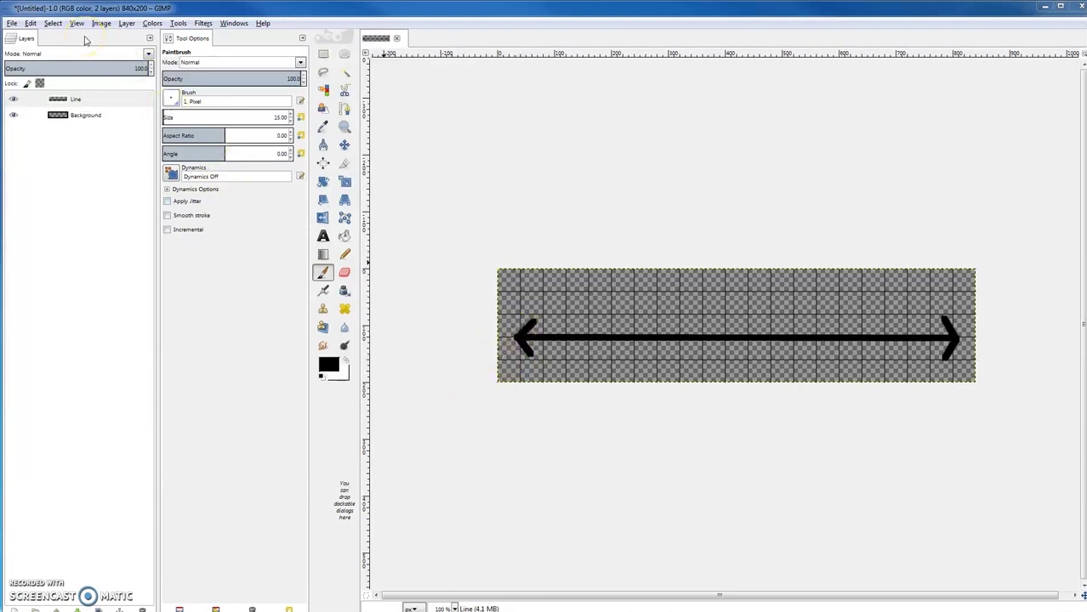
Select a rectangle of about 809 by 87 pixels around the arrow and crop the Line layer to it
click(323, 54)
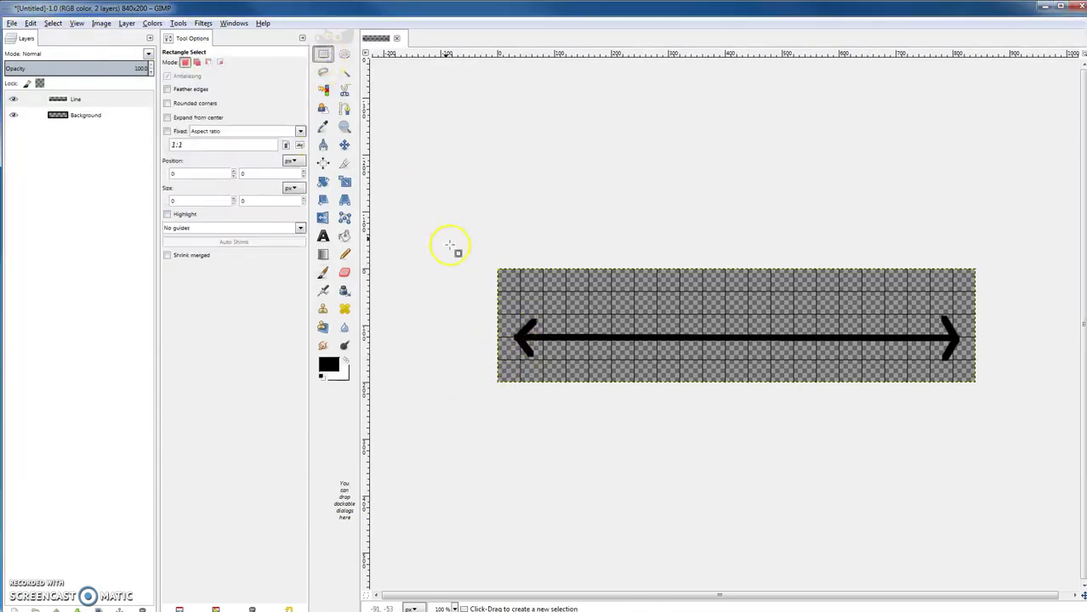
drag(507, 313, 968, 376)
drag(745, 375, 745, 361)
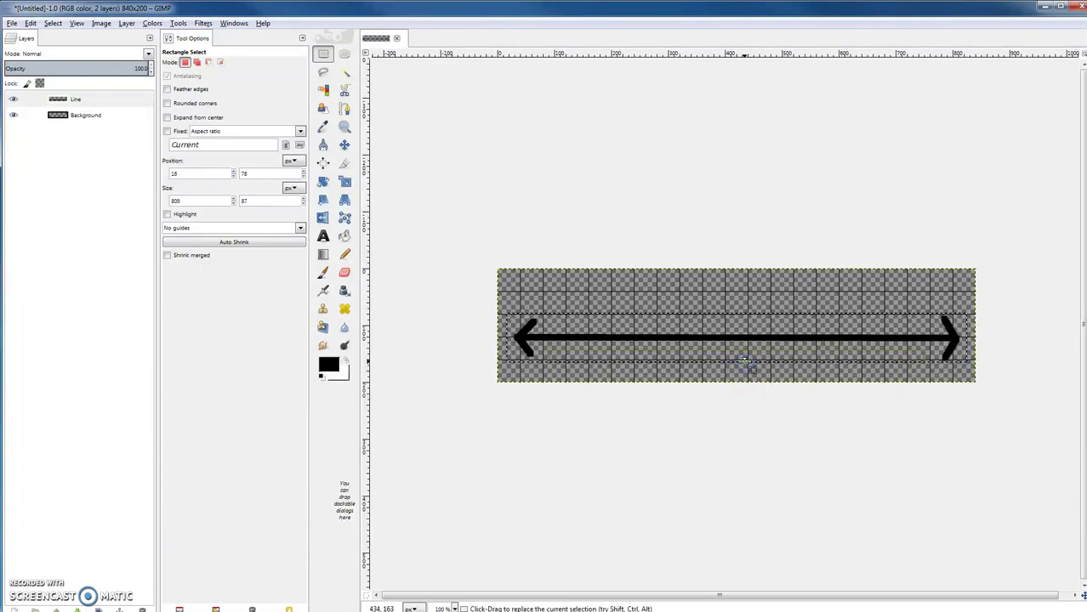
click(126, 23)
click(158, 214)
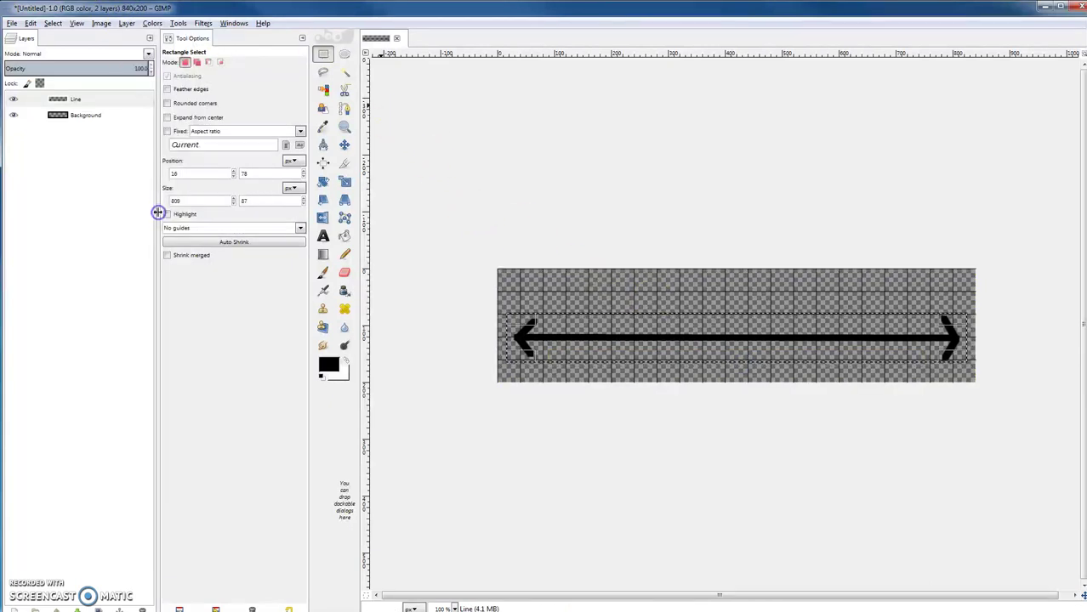
Try moving the cropped Line layer slightly upward with the Move tool, using both the active-layer and pick-a-layer modes
click(344, 145)
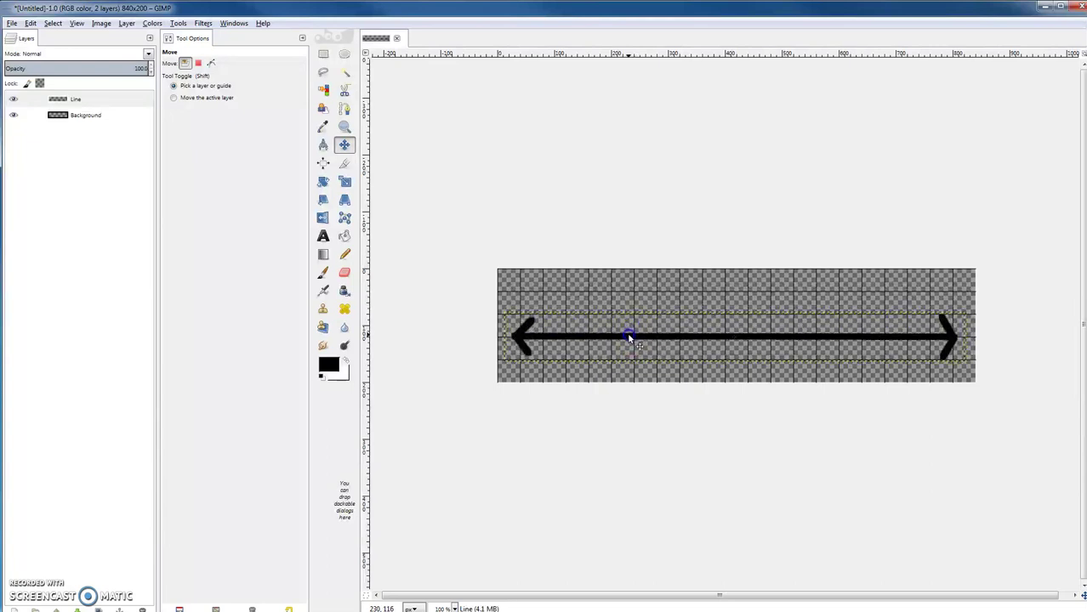
click(200, 98)
mouse_move(623, 340)
mouse_down()
mouse_move(625, 324)
mouse_move(624, 335)
mouse_up()
click(180, 86)
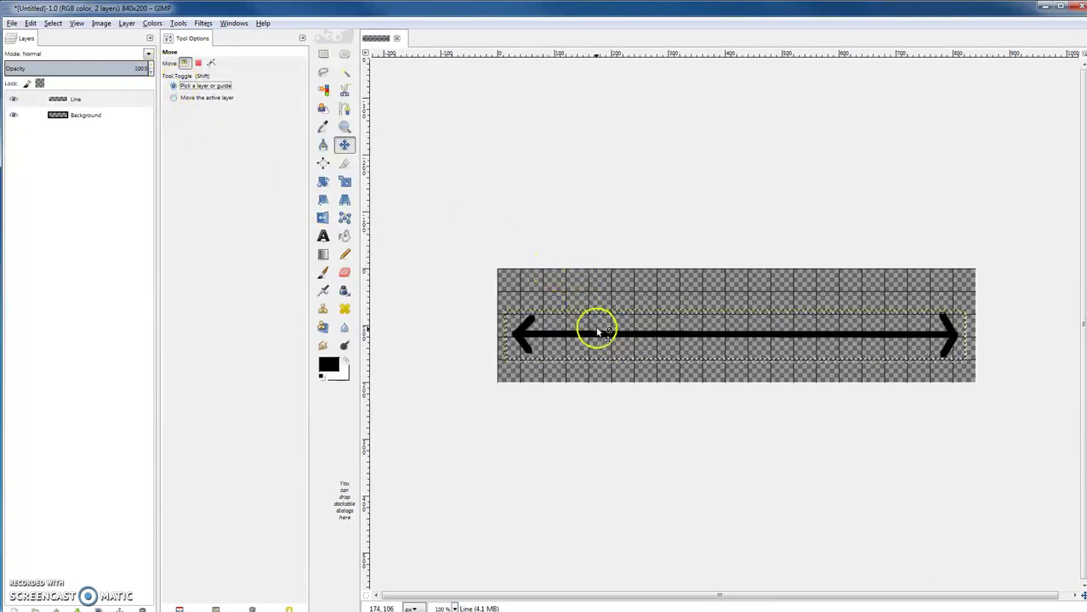
drag(599, 337, 601, 327)
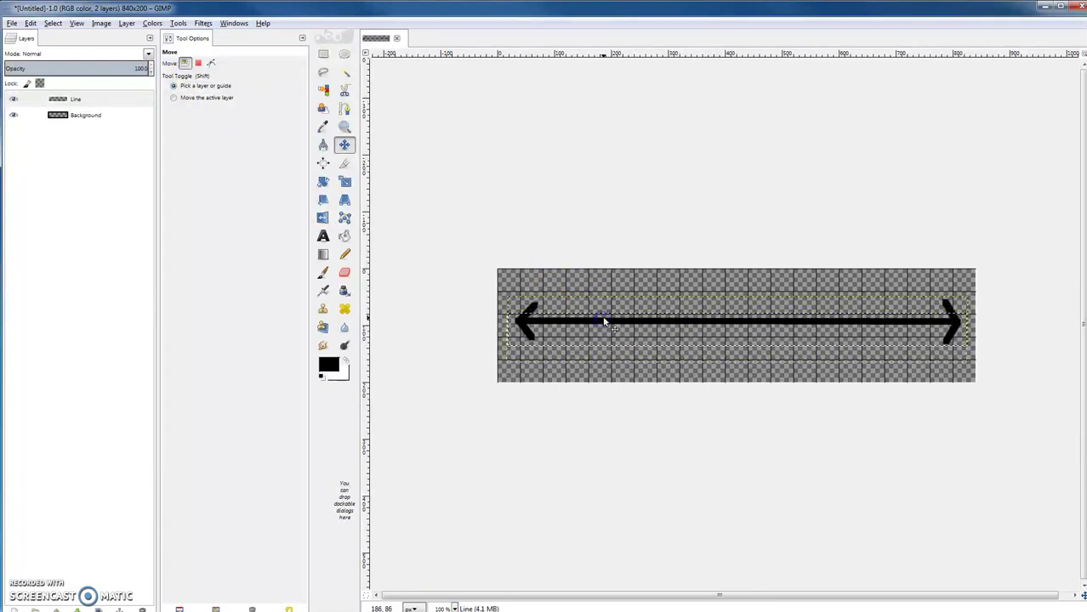
Try painting short vertical strokes across the arrow near its left end, and undo them together with the Line layer moves
click(322, 272)
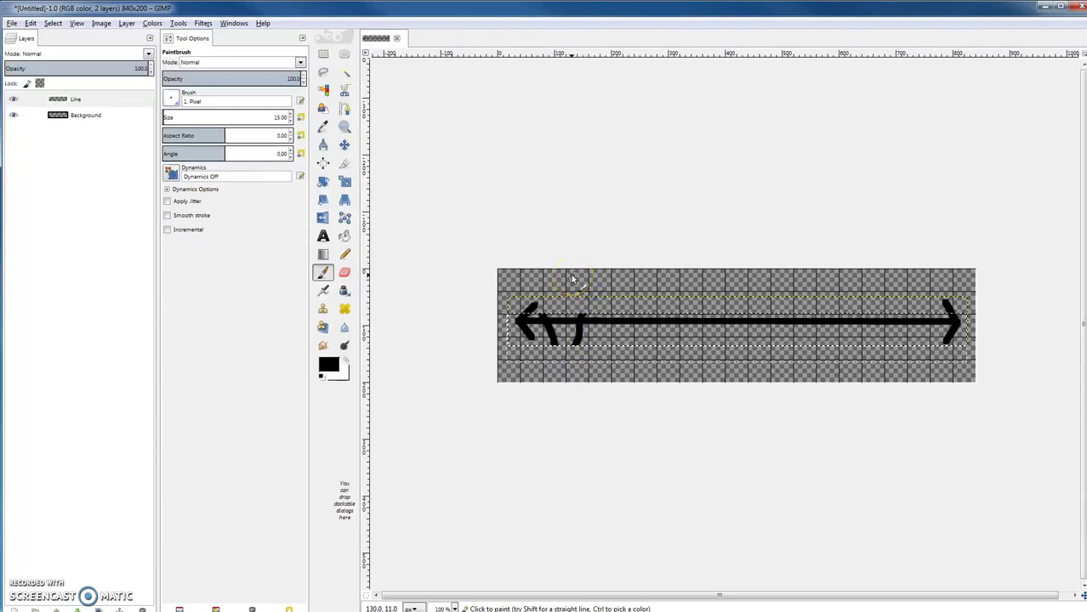
key(ctrl+z)
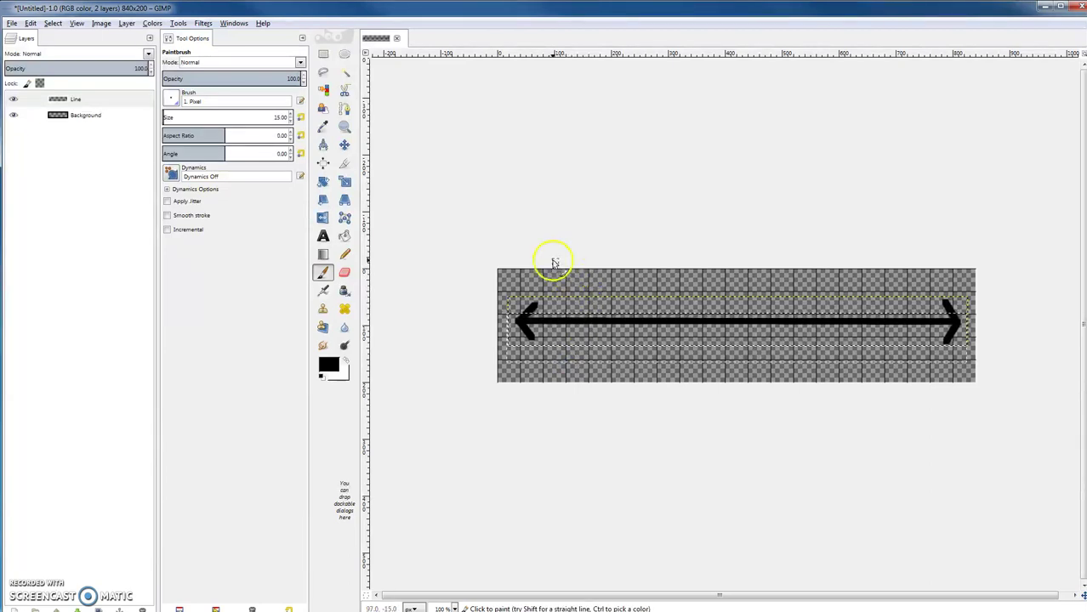
key(ctrl+z)
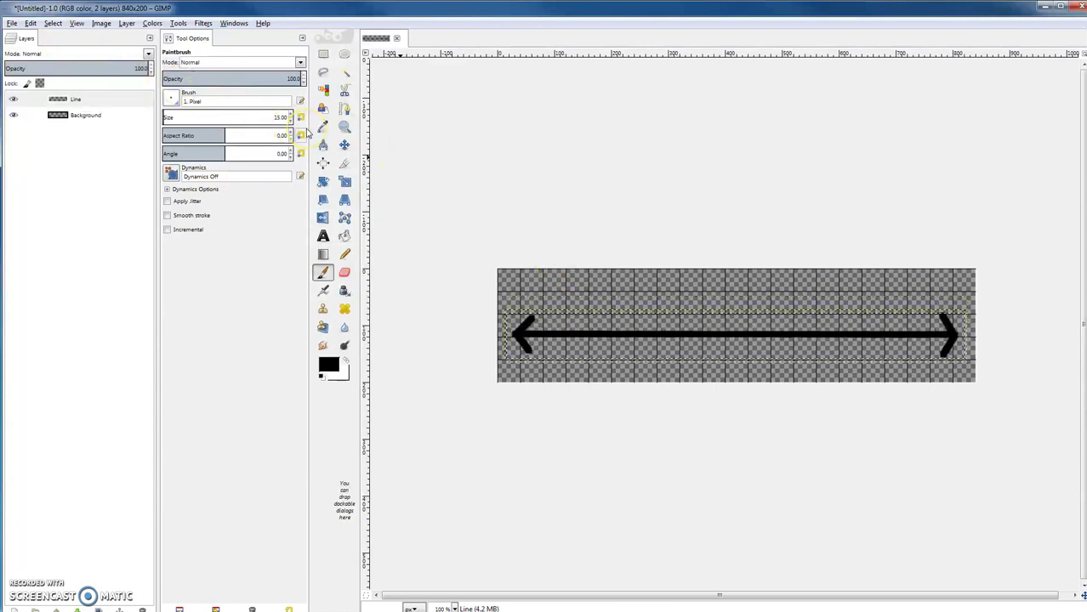
key(ctrl+z)
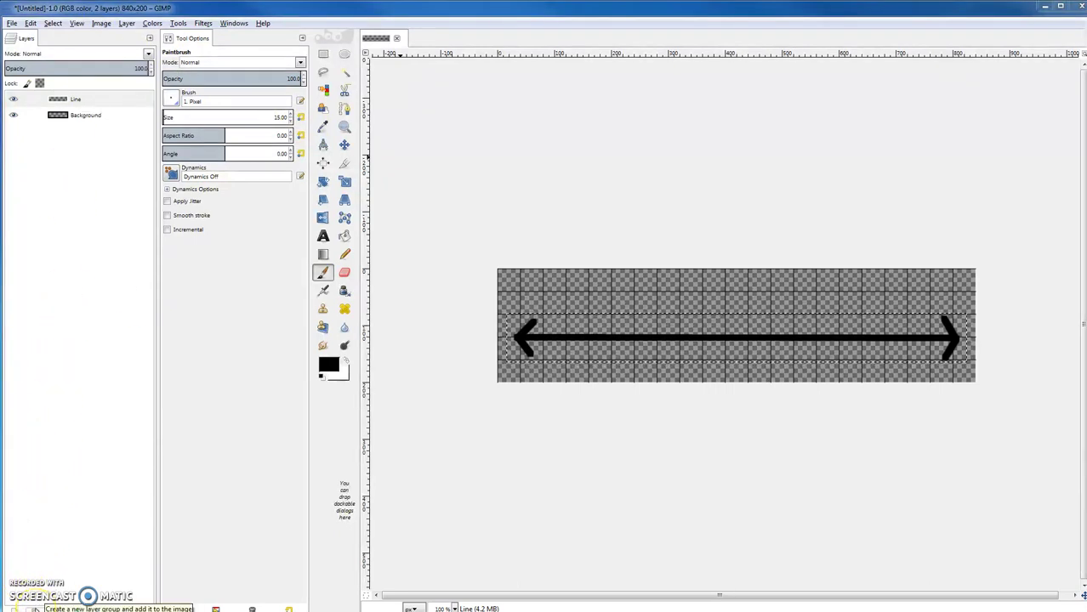
Create a new layer group above the Line layer and name it "hatch marks"
click(34, 609)
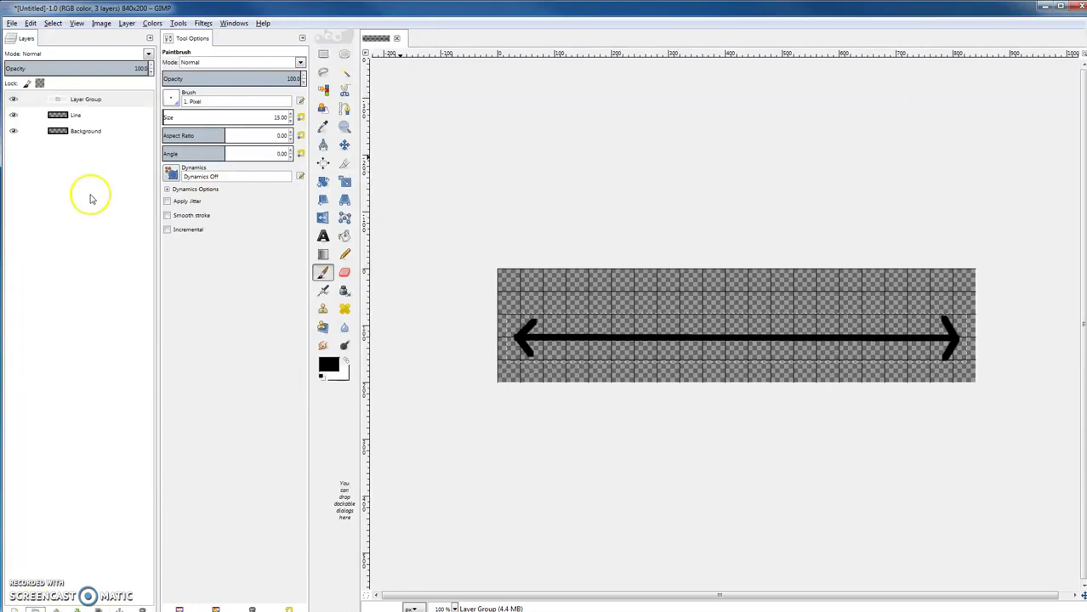
double_click(94, 99)
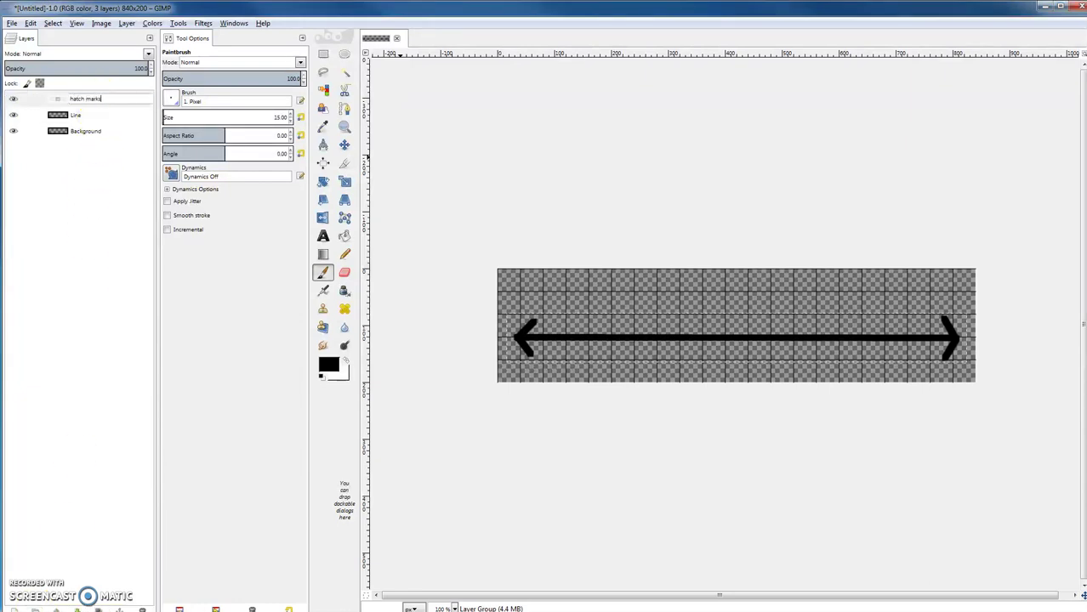
key(Return)
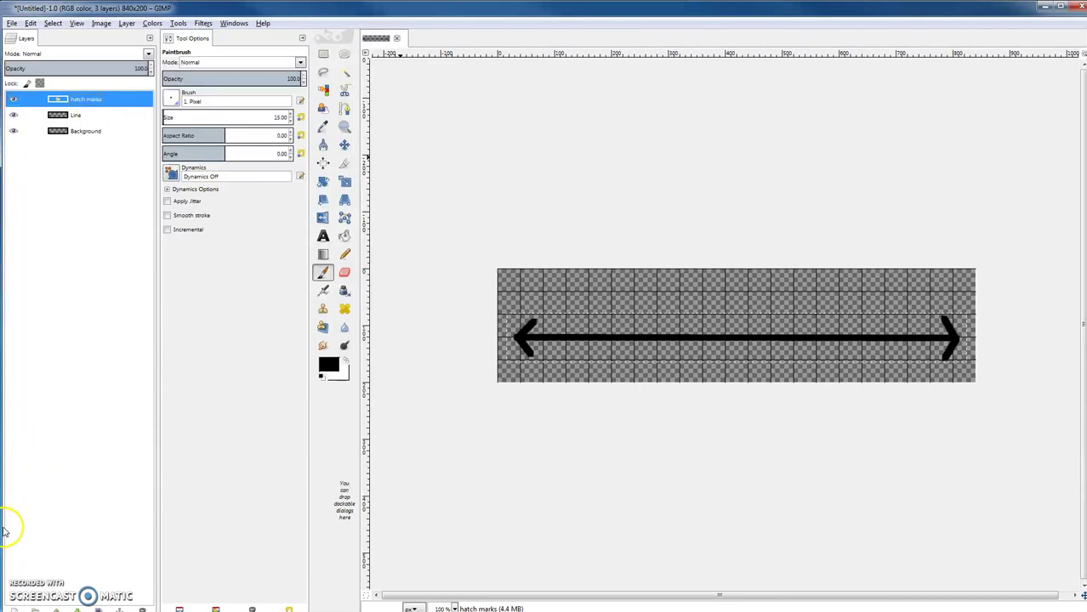
Add a transparent 840 by 200 pixel layer named "hatch" inside the group and select the entire canvas
click(12, 606)
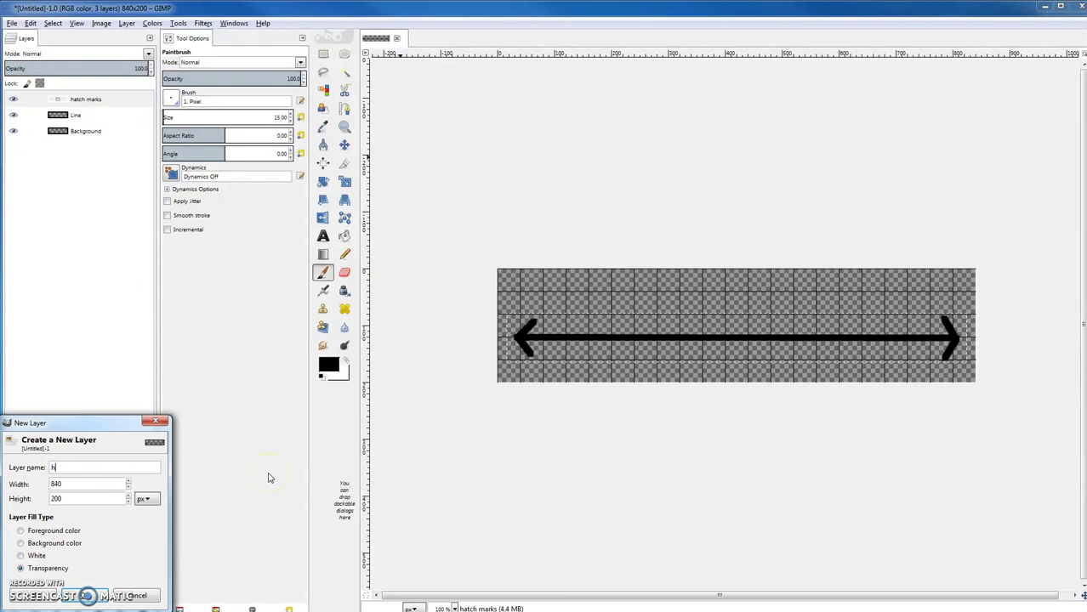
key(Return)
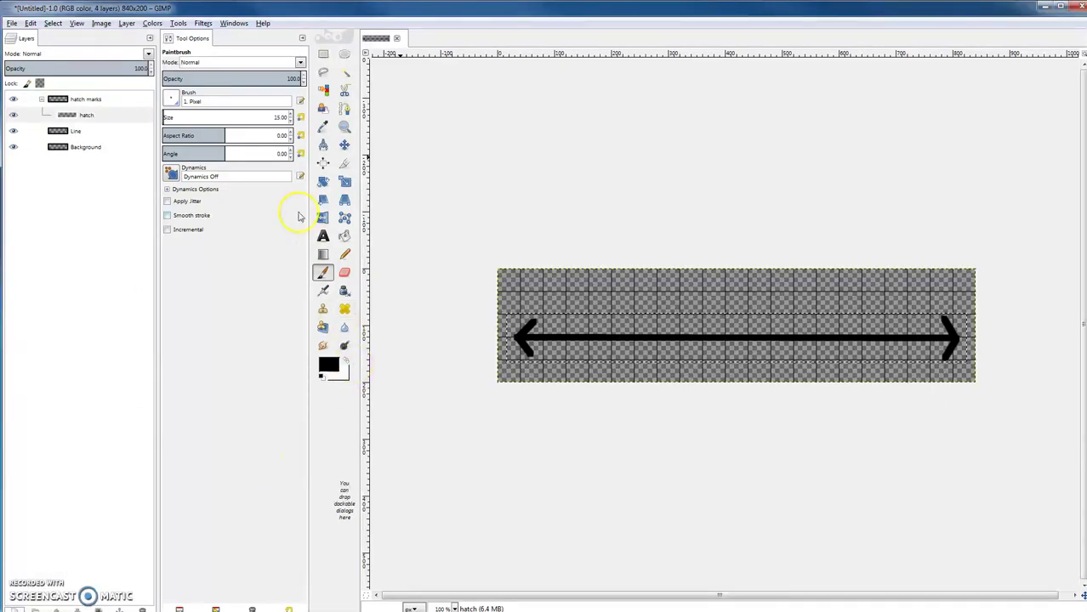
click(65, 23)
click(52, 34)
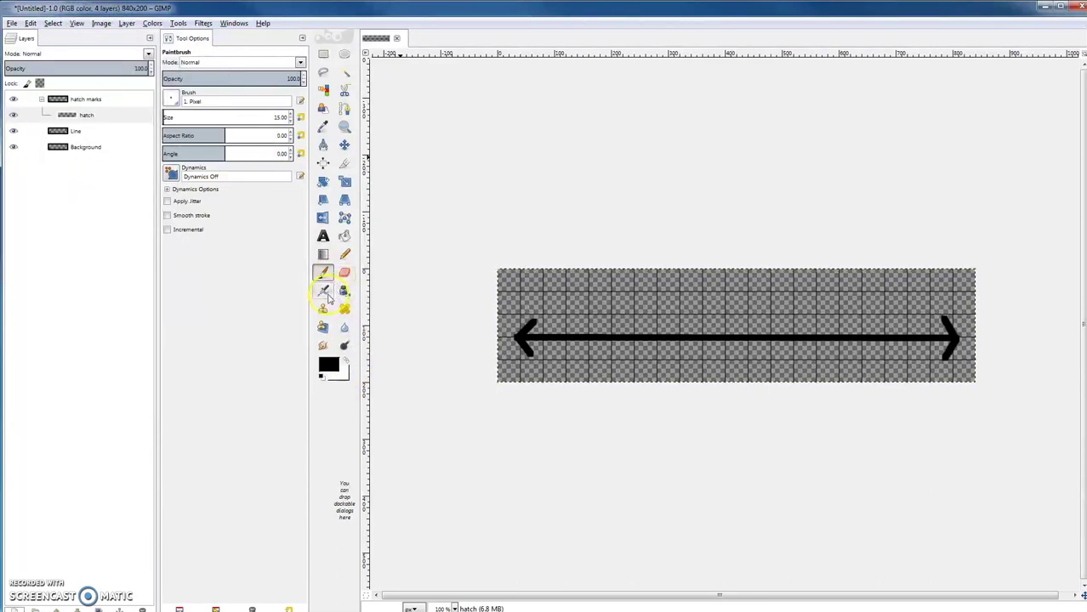
Lock the pixels of the Line layer and make the hatch layer active
click(107, 130)
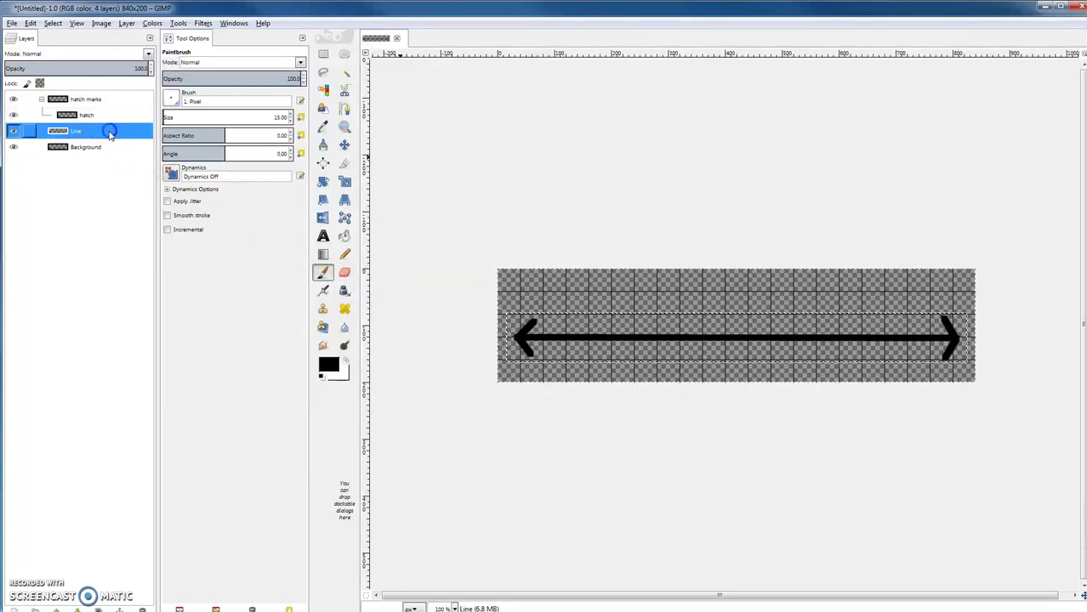
click(26, 84)
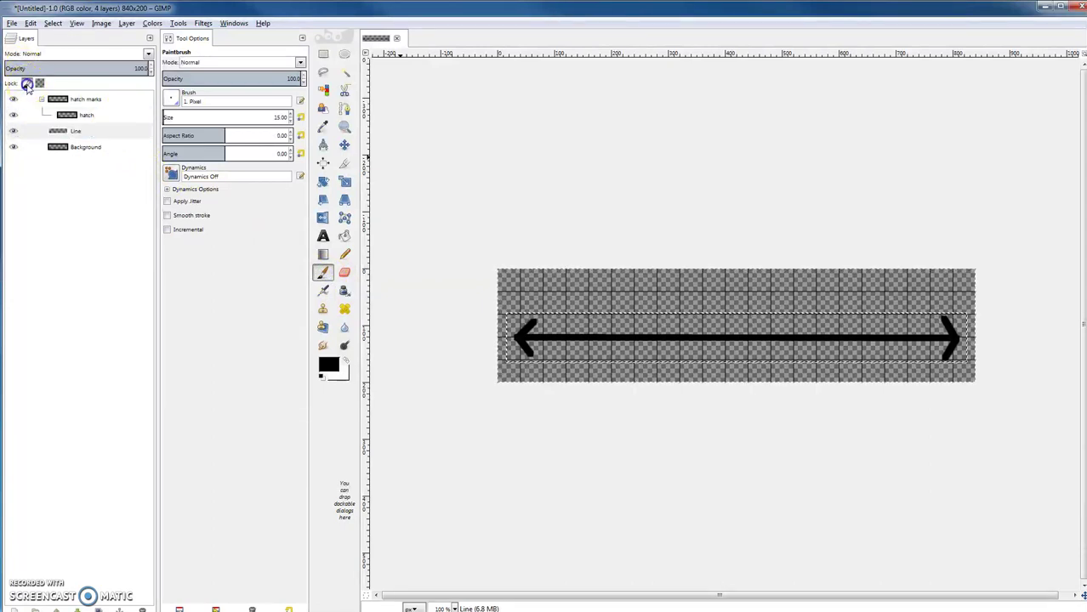
click(93, 115)
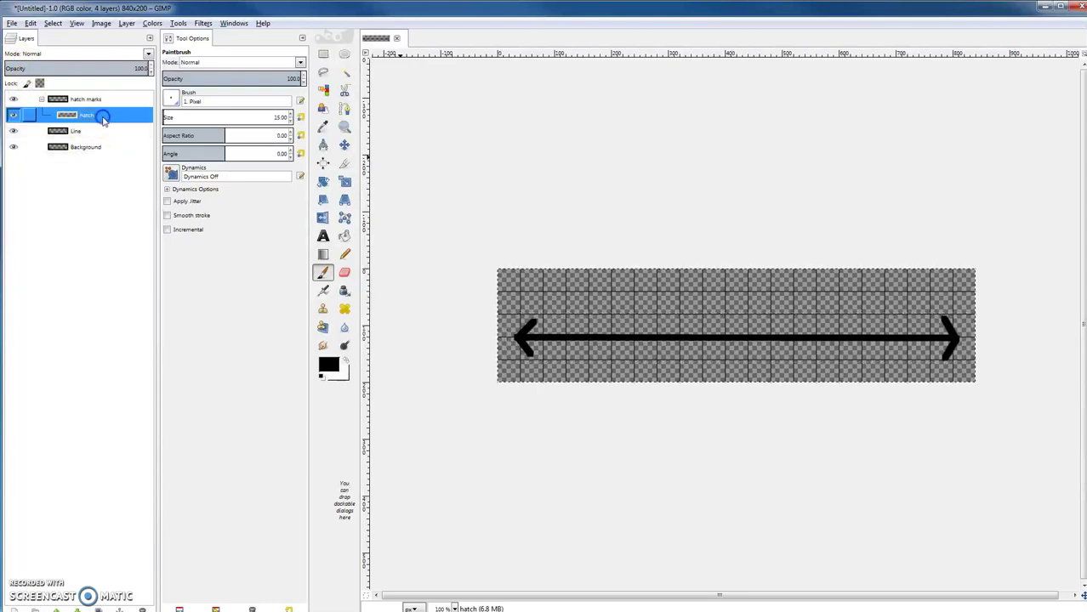
Try painting a short vertical hatch mark near the arrow's left end with the 15-pixel brush, and undo it
click(565, 316)
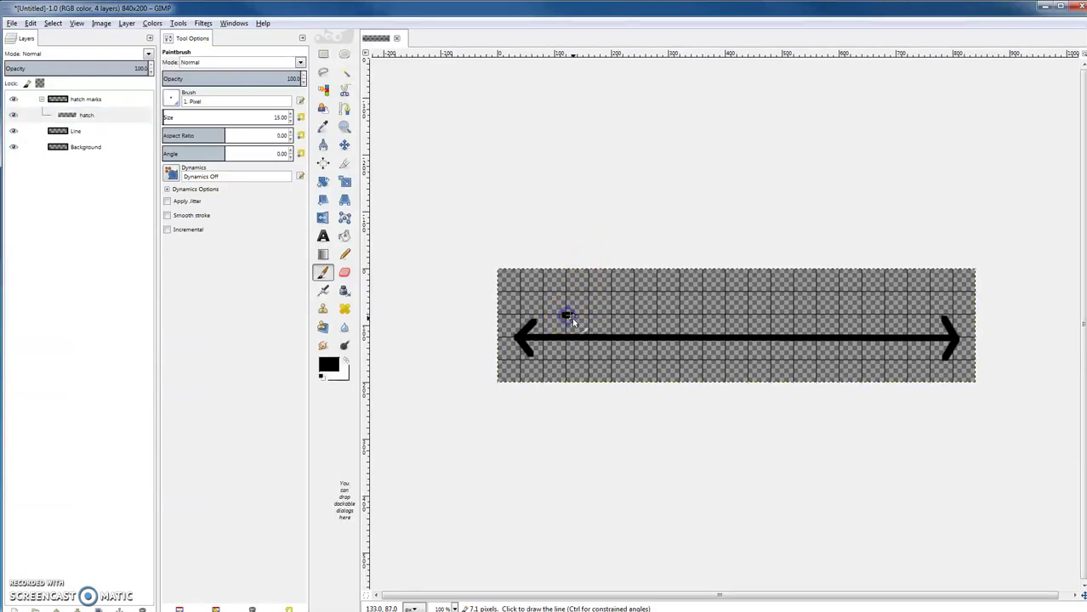
shift+click(569, 339)
key(ctrl+z)
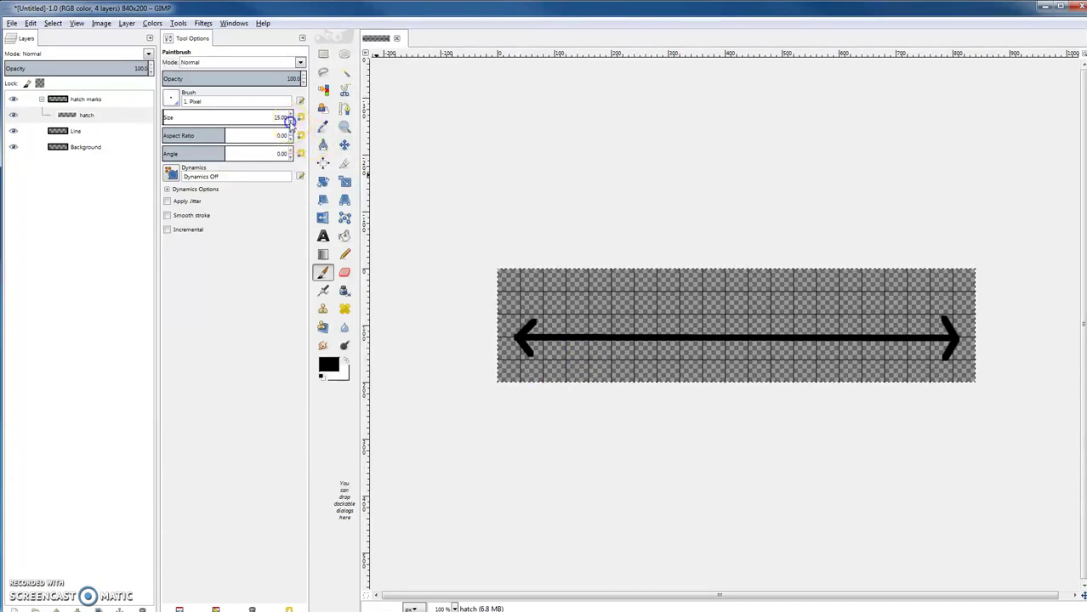
Paint a vertical hatch mark down to the line near the left arrowhead with brush size 9, and select it with Fuzzy Select
click(567, 317)
key(shift)
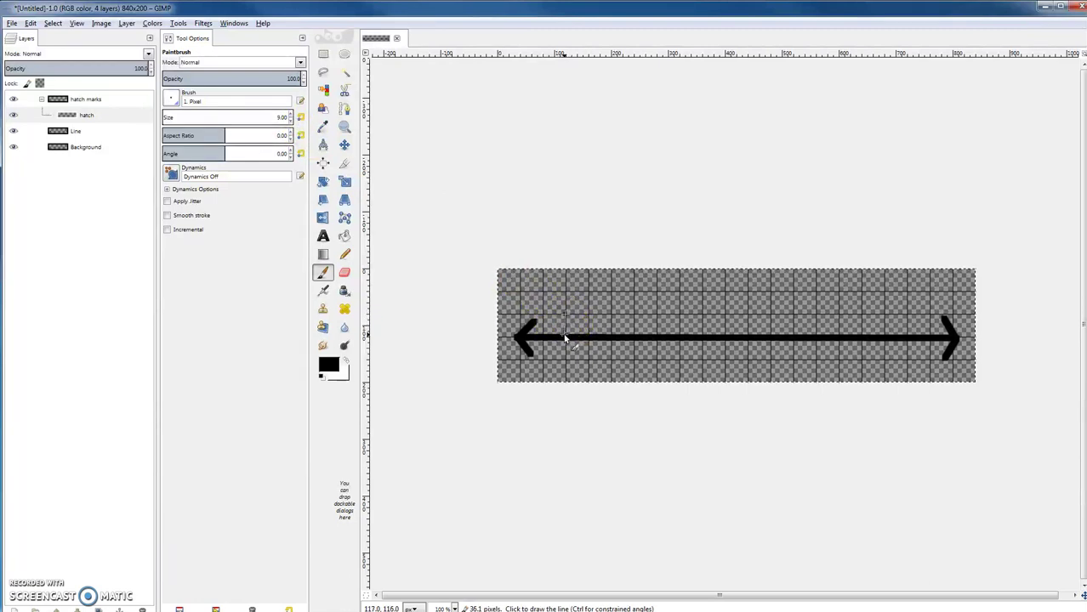
shift+click(565, 339)
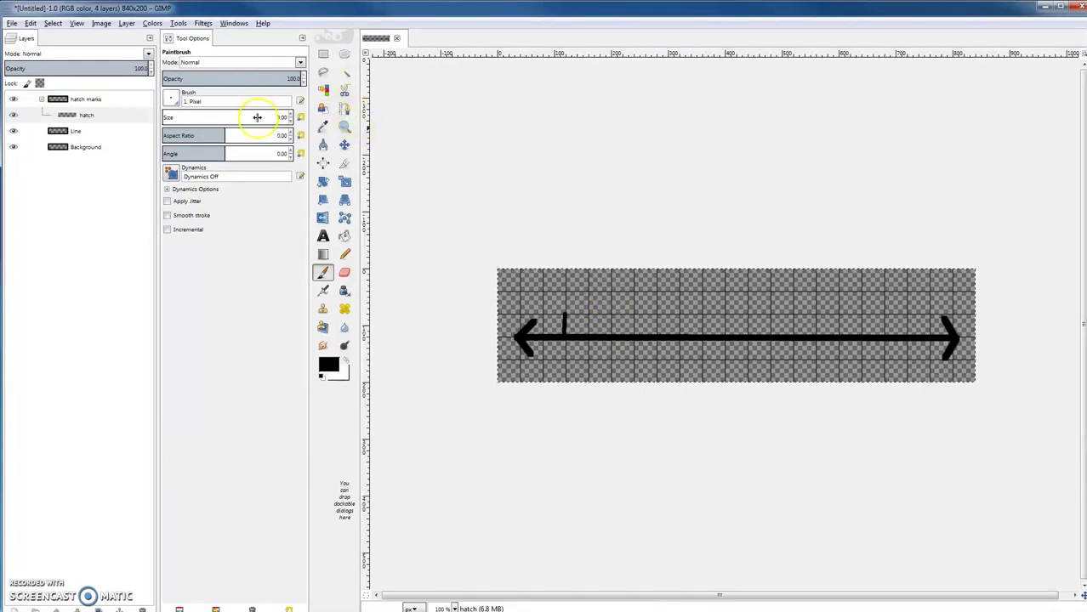
click(344, 72)
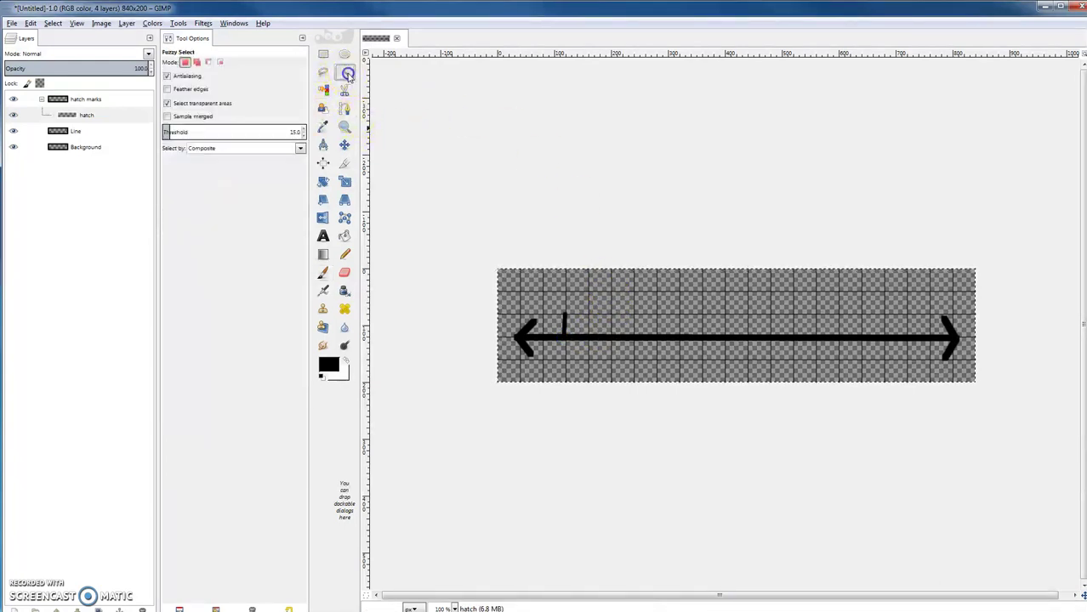
click(565, 318)
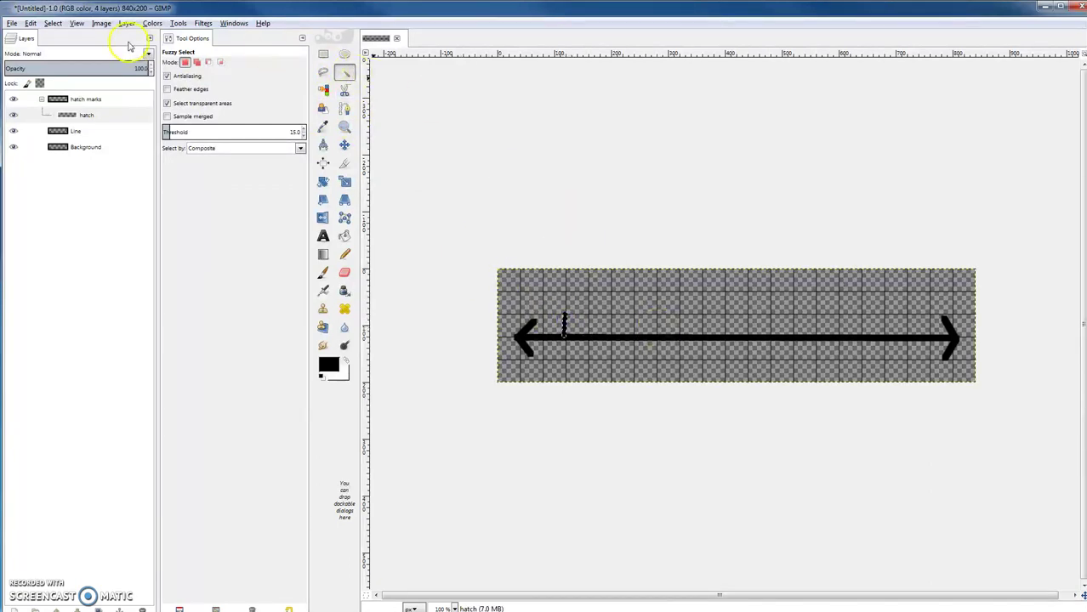
Try cropping the whole image to the hatch mark selection, and undo the crop
click(101, 23)
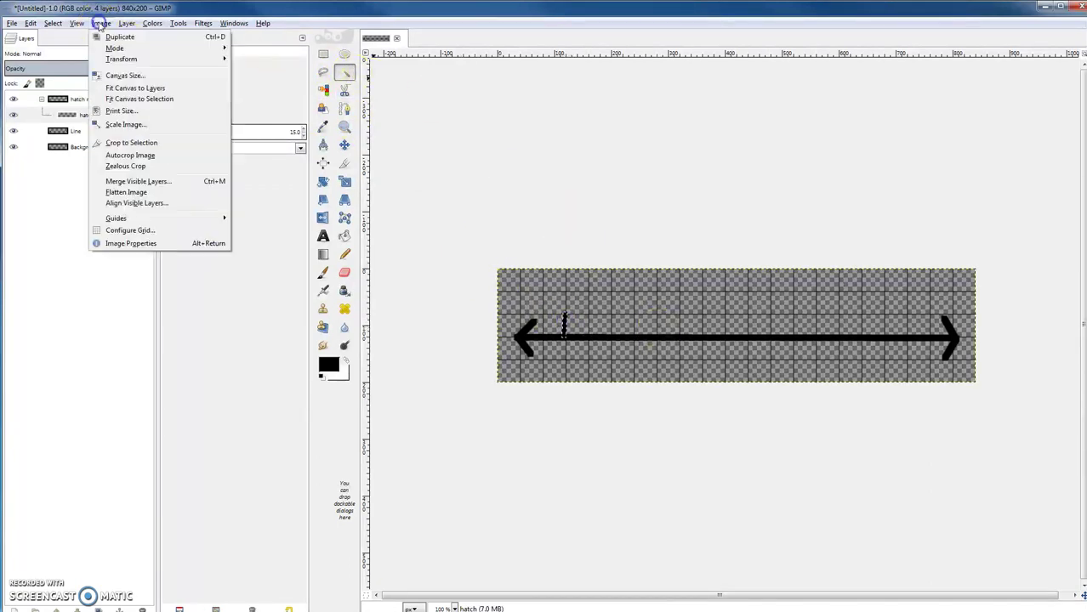
click(122, 143)
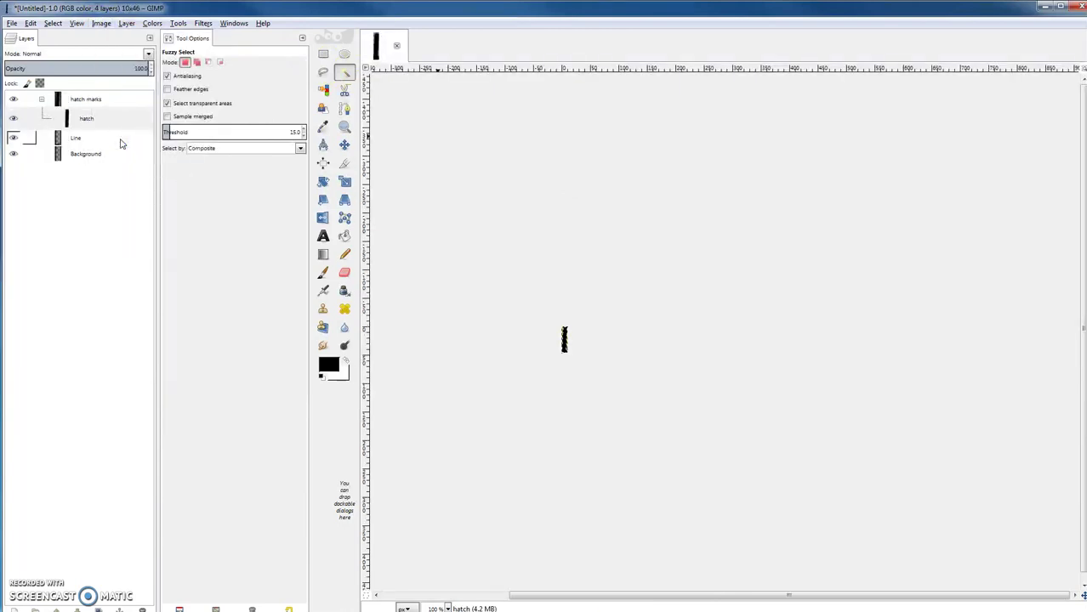
key(ctrl+z)
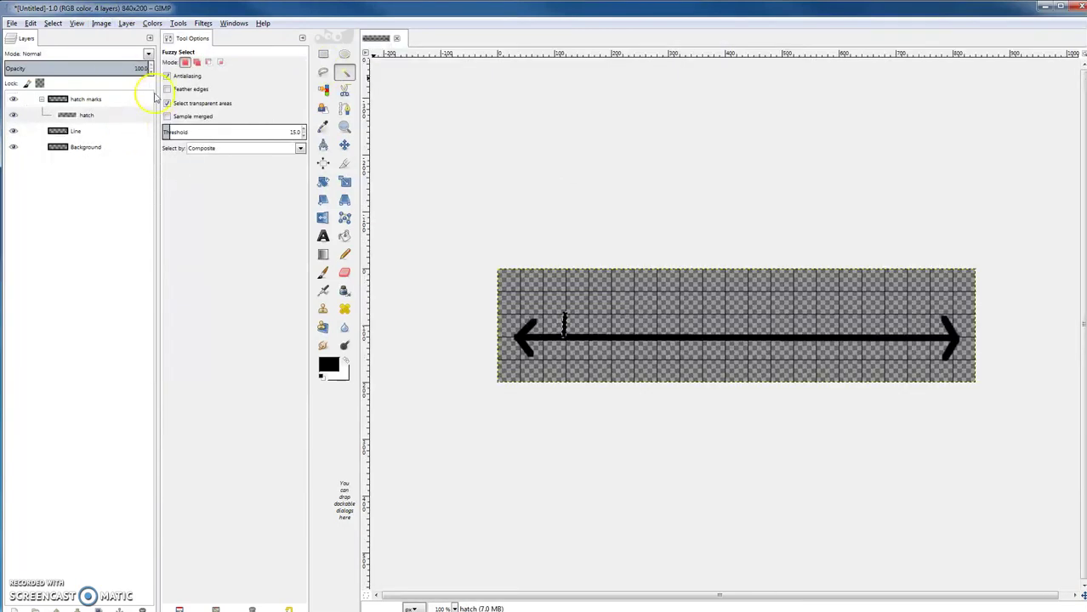
Crop the hatch layer to the selected mark and duplicate the layer four times
click(126, 23)
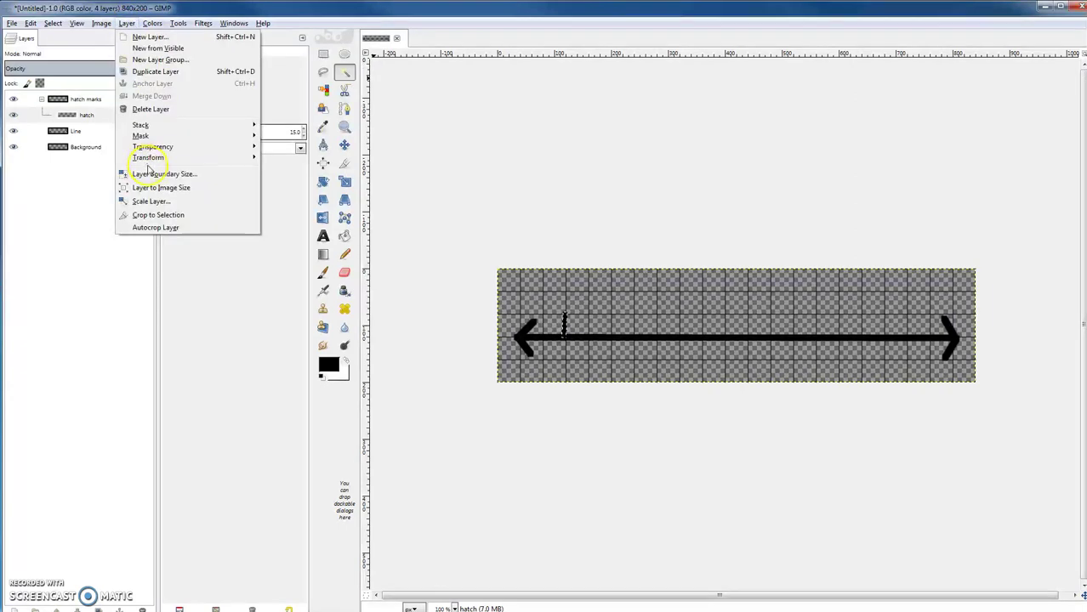
click(148, 215)
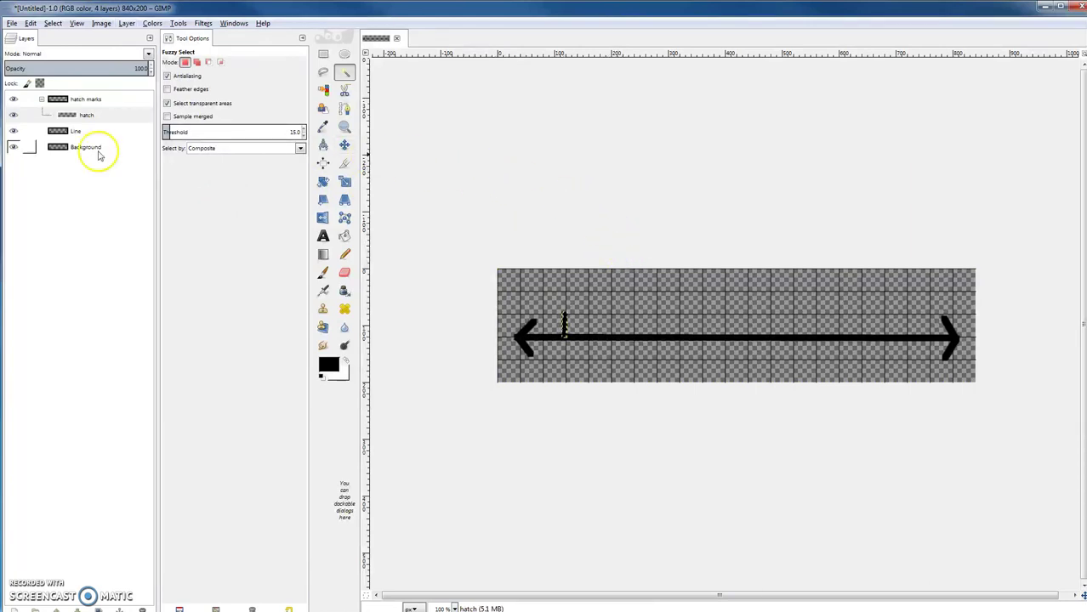
click(108, 118)
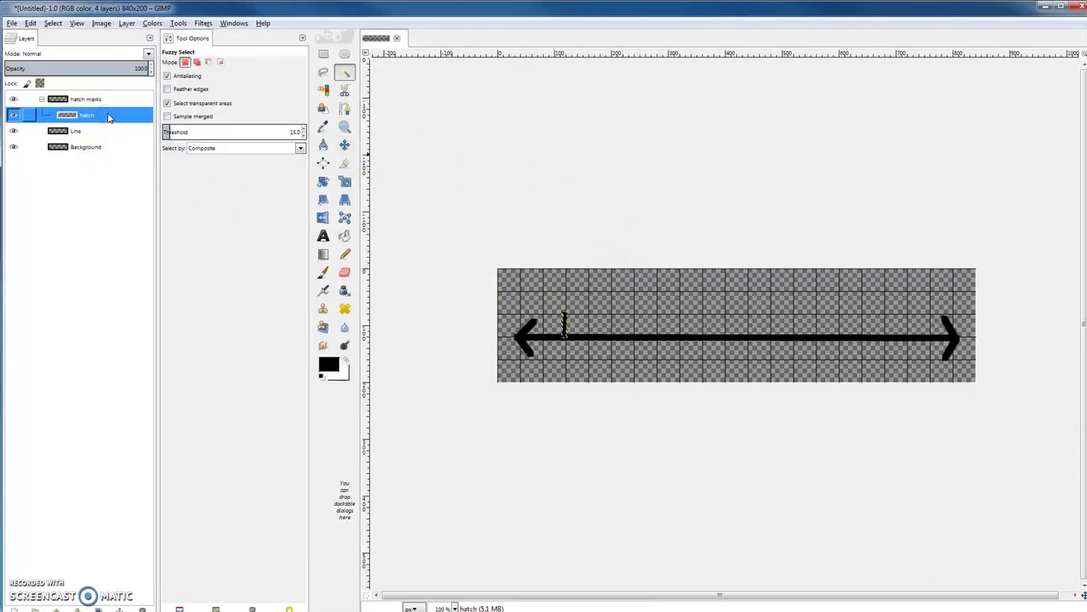
click(99, 609)
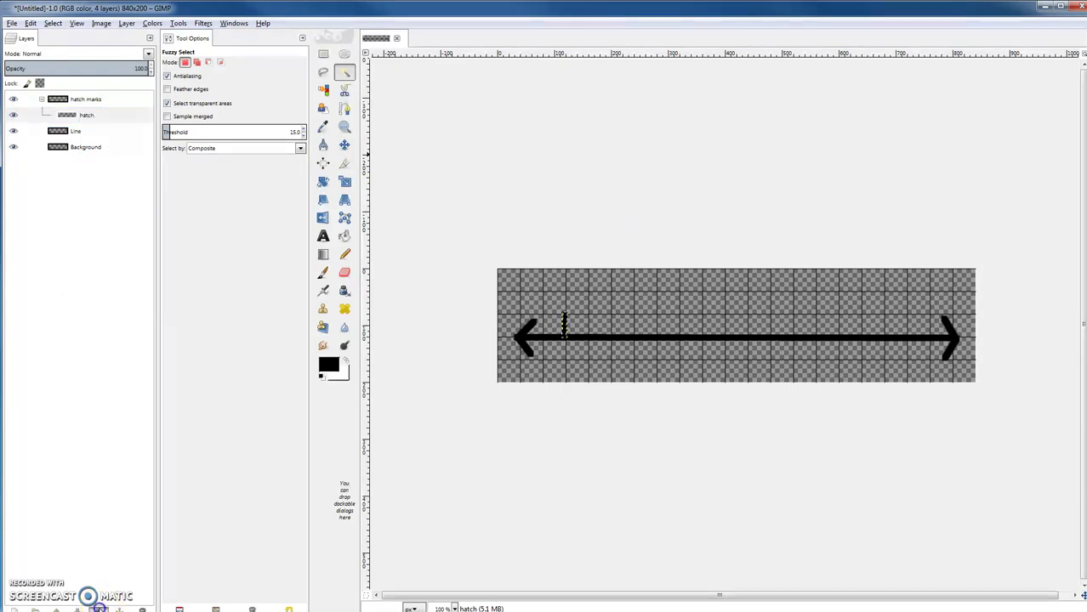
click(99, 609)
click(100, 609)
click(100, 609)
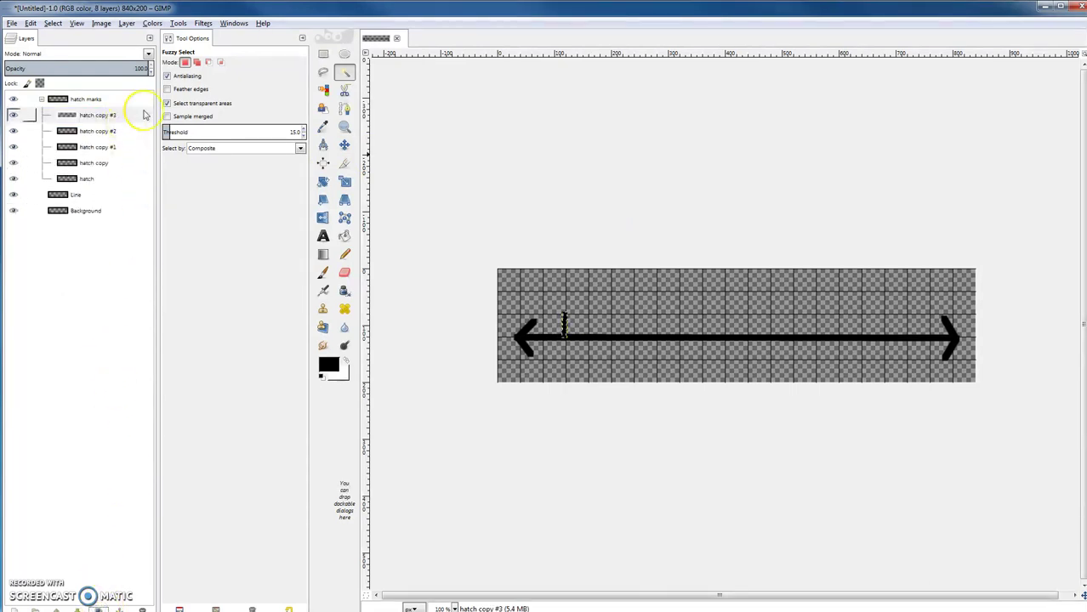
Move three of the hatch copies rightward along the line, leaving two grid squares between neighbouring marks
click(344, 145)
drag(564, 327, 703, 331)
click(659, 292)
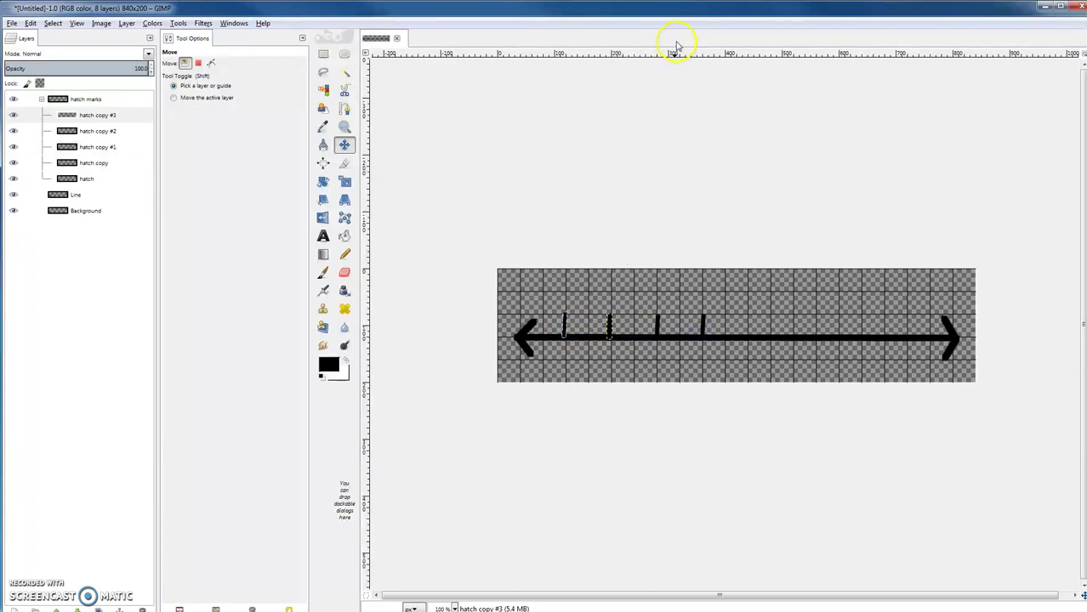
Place a horizontal guide at the tops of the hatch marks, and position the first and fifth marks against it at two-square spacing
drag(694, 56, 724, 317)
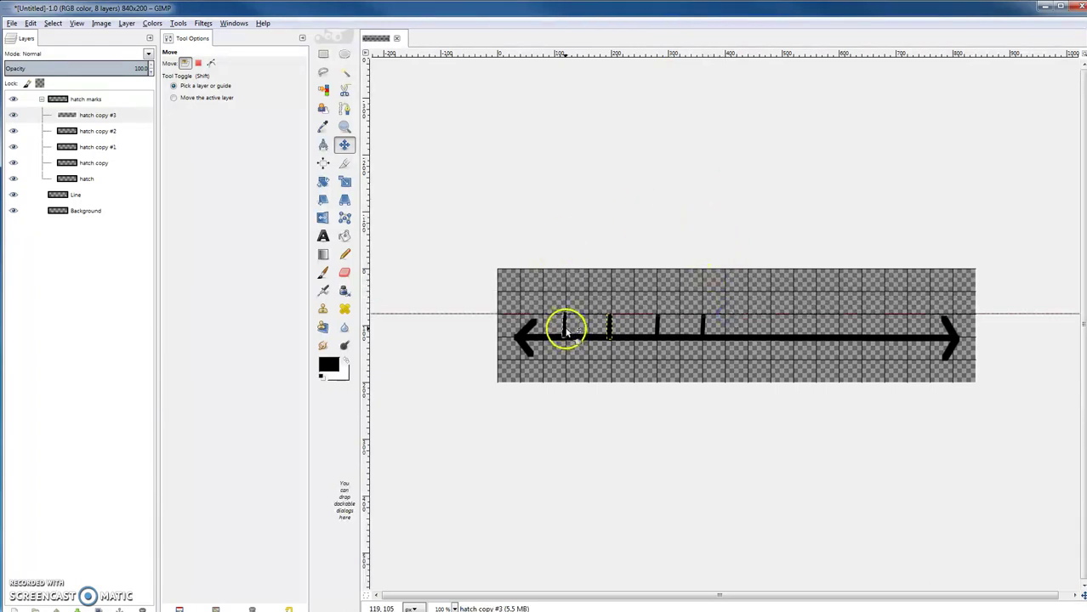
mouse_move(562, 325)
mouse_down()
mouse_move(748, 327)
mouse_move(570, 333)
mouse_up()
click(607, 325)
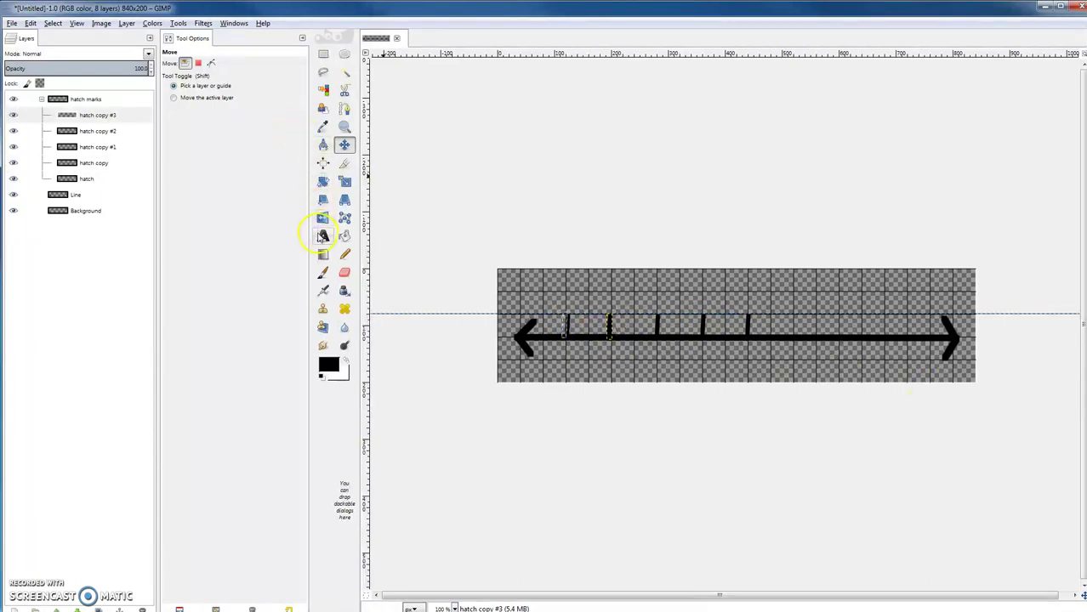
Set the Text tool's font size to 28 px and select the entire canvas
click(323, 237)
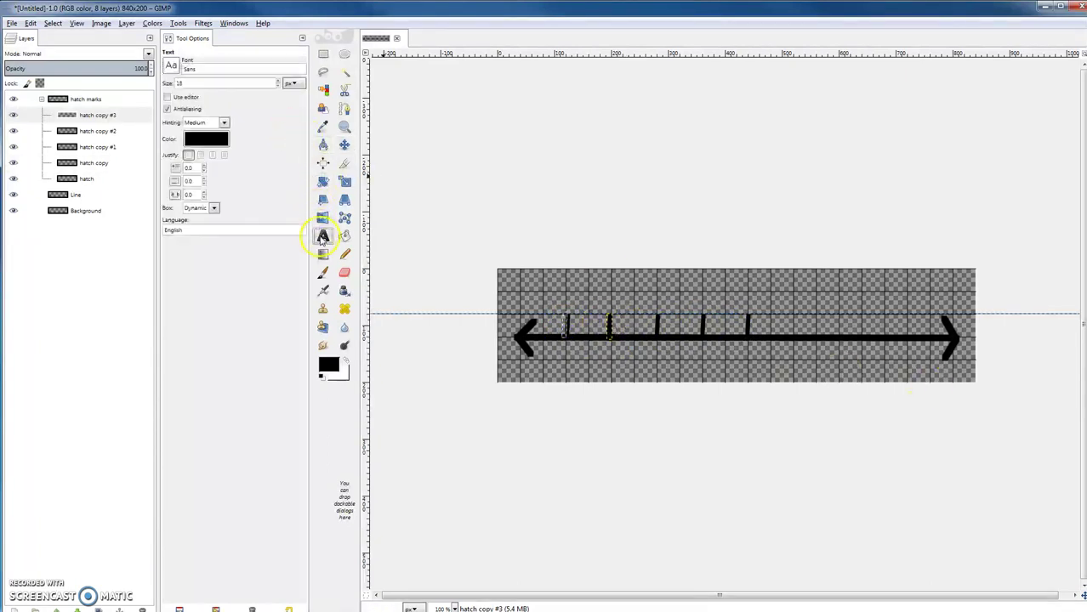
click(278, 85)
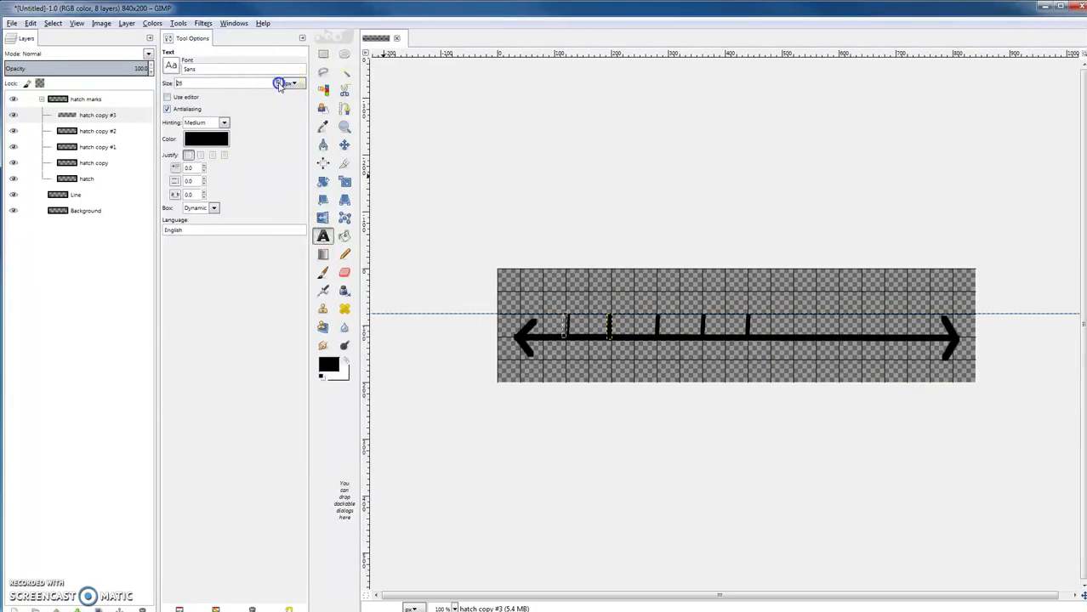
click(323, 236)
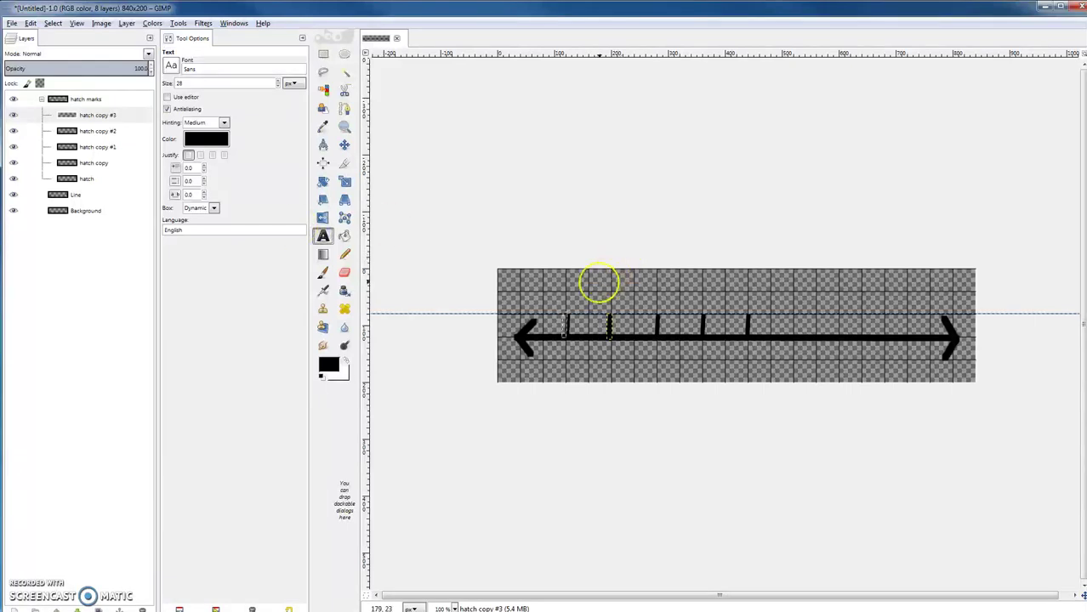
click(53, 23)
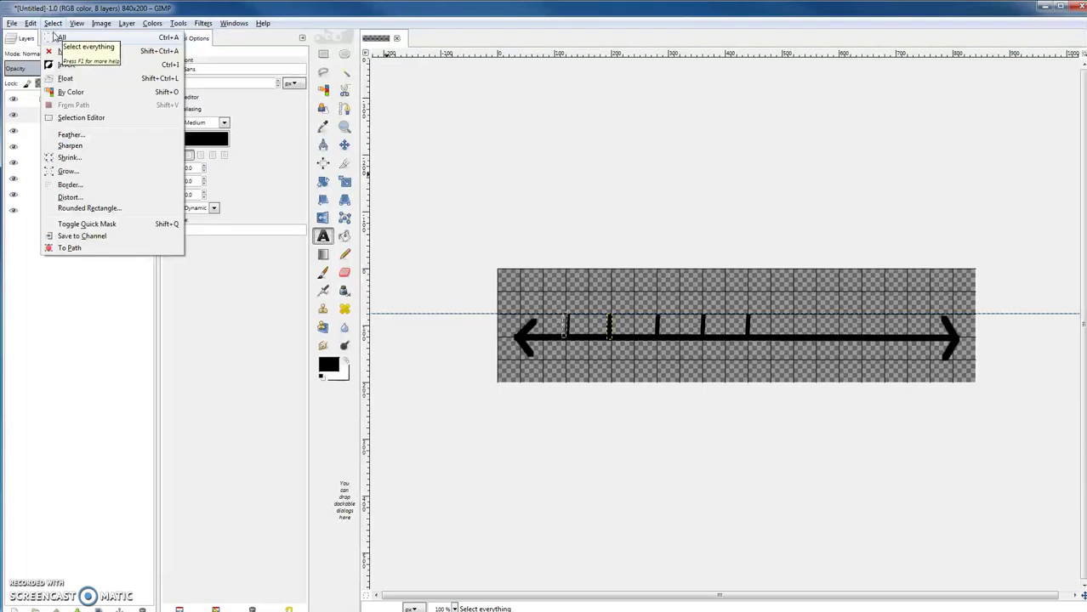
click(49, 24)
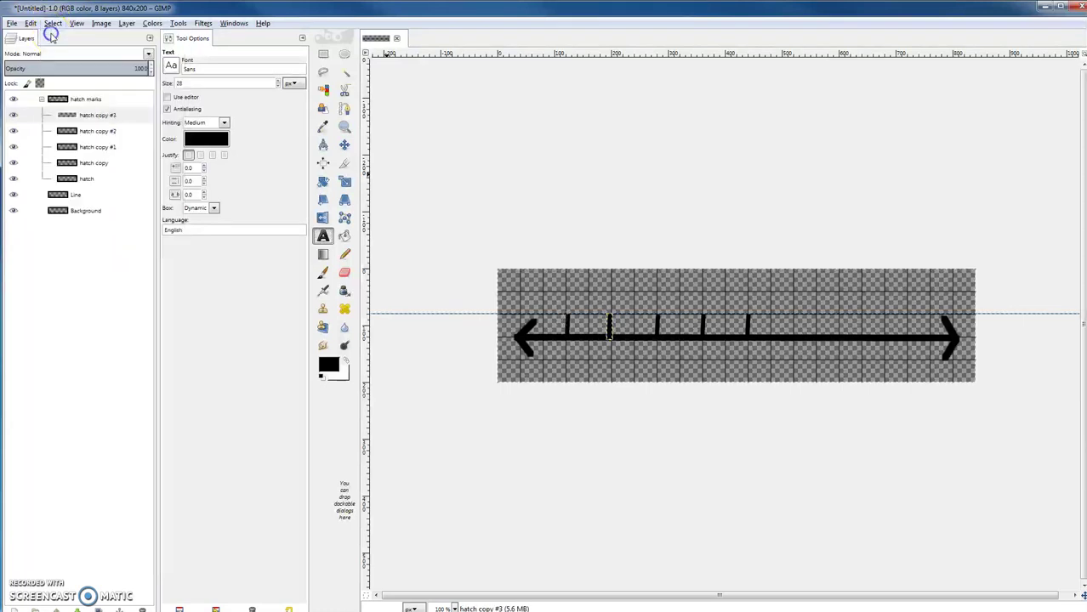
Add the text labels "0" and "1" above the first and second hatch marks
click(561, 293)
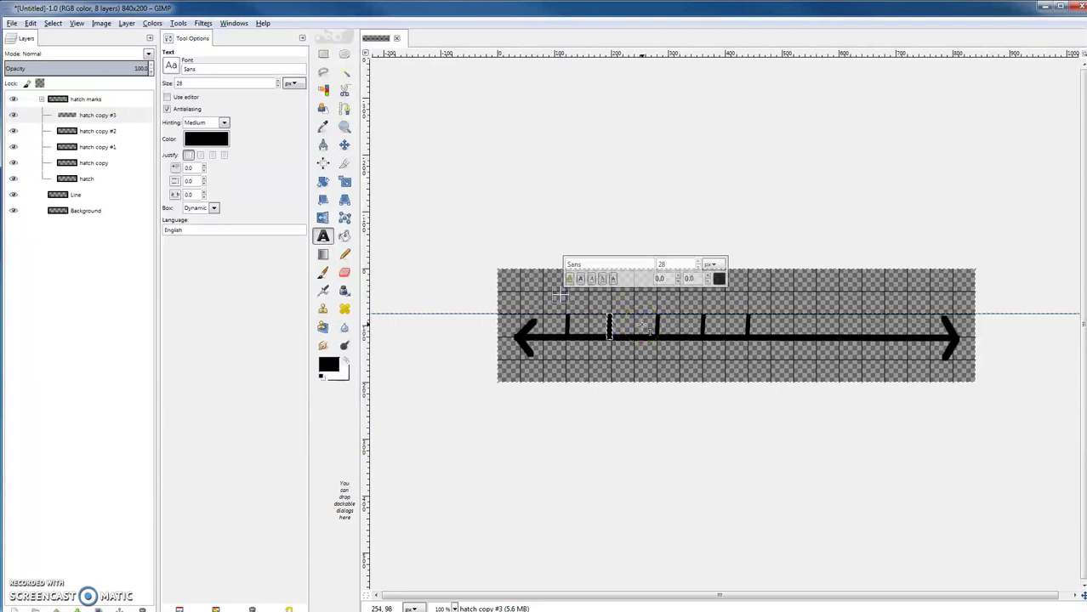
text(0)
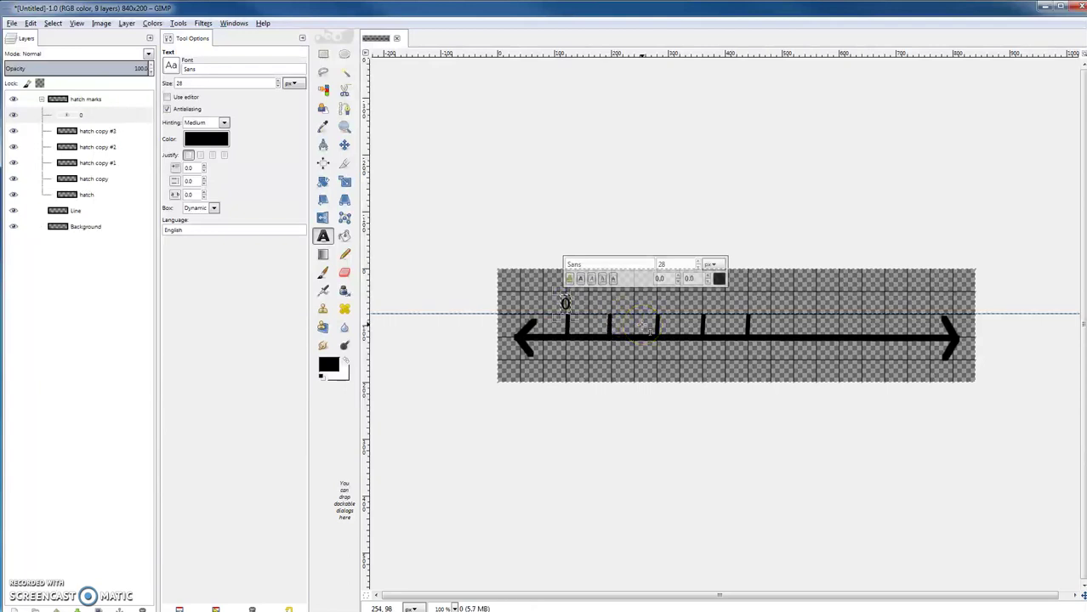
click(605, 300)
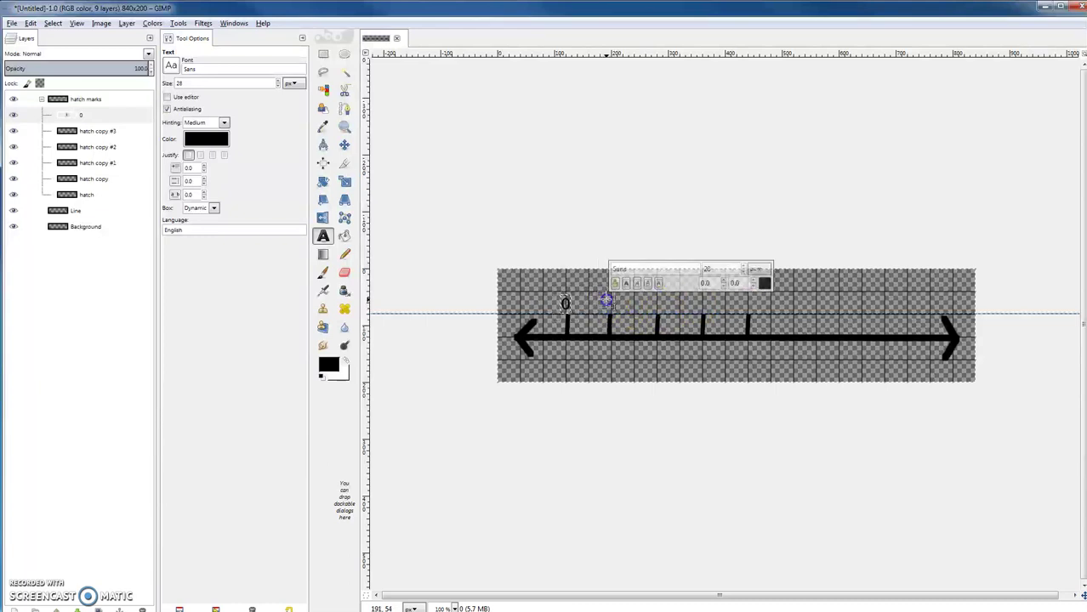
text(1)
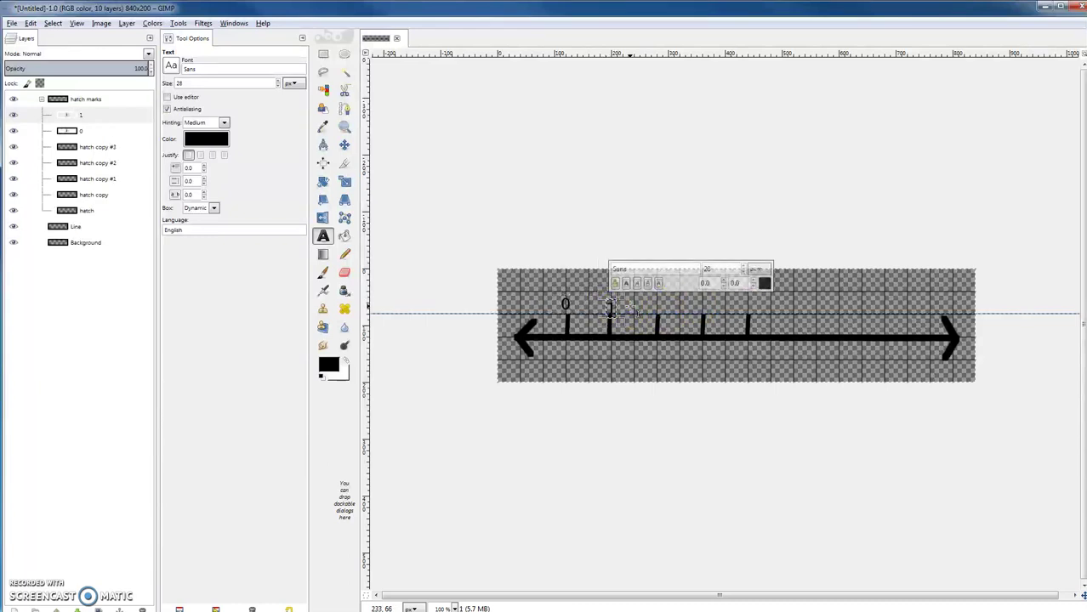
Add the text labels "2", "3" and "4" above the third, fourth and fifth hatch marks
click(652, 301)
text(2)
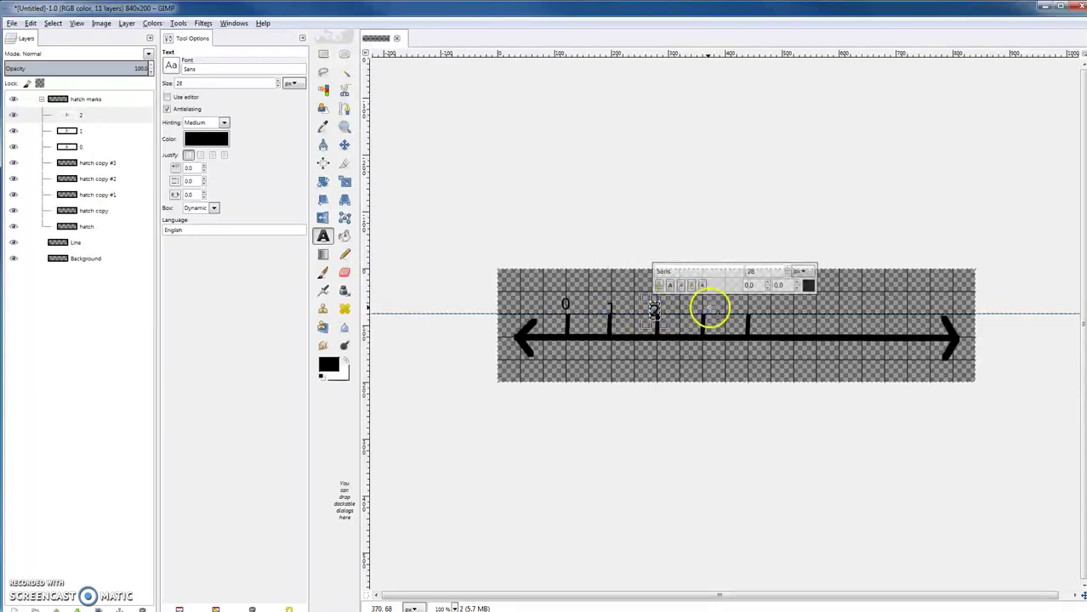
click(703, 302)
text(3)
click(742, 306)
text(4)
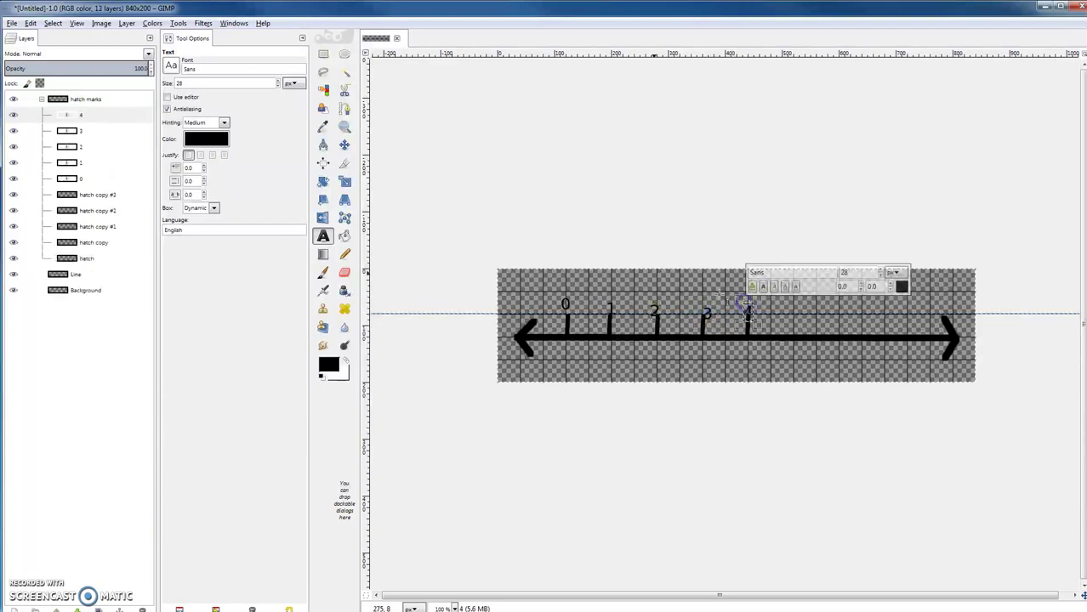
Align the "0" and "1" labels above their hatch marks, and check the hatch marks group by hiding and reshowing it
click(345, 146)
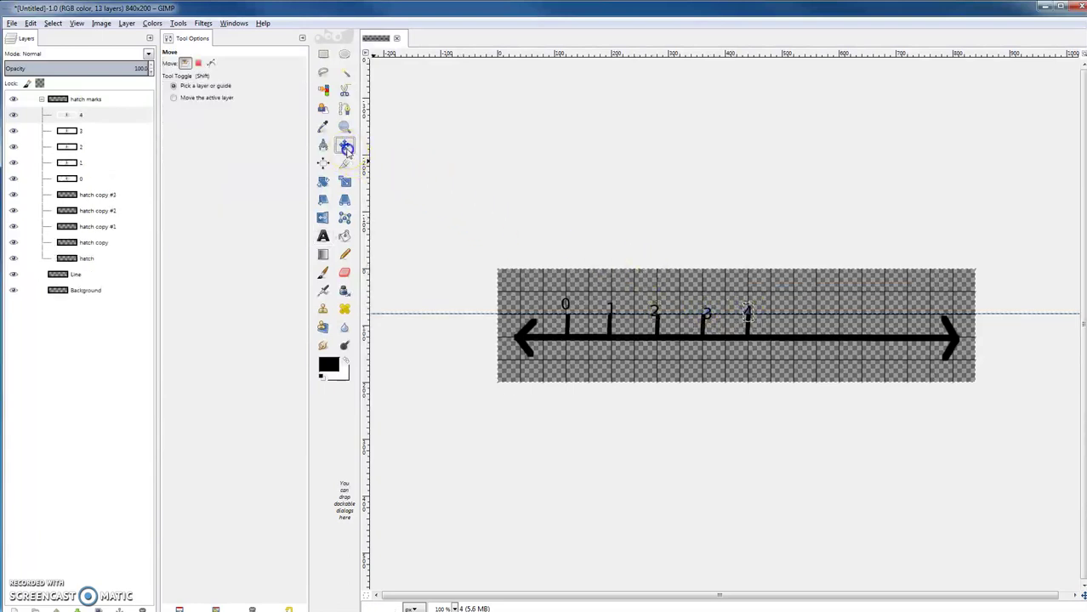
click(568, 303)
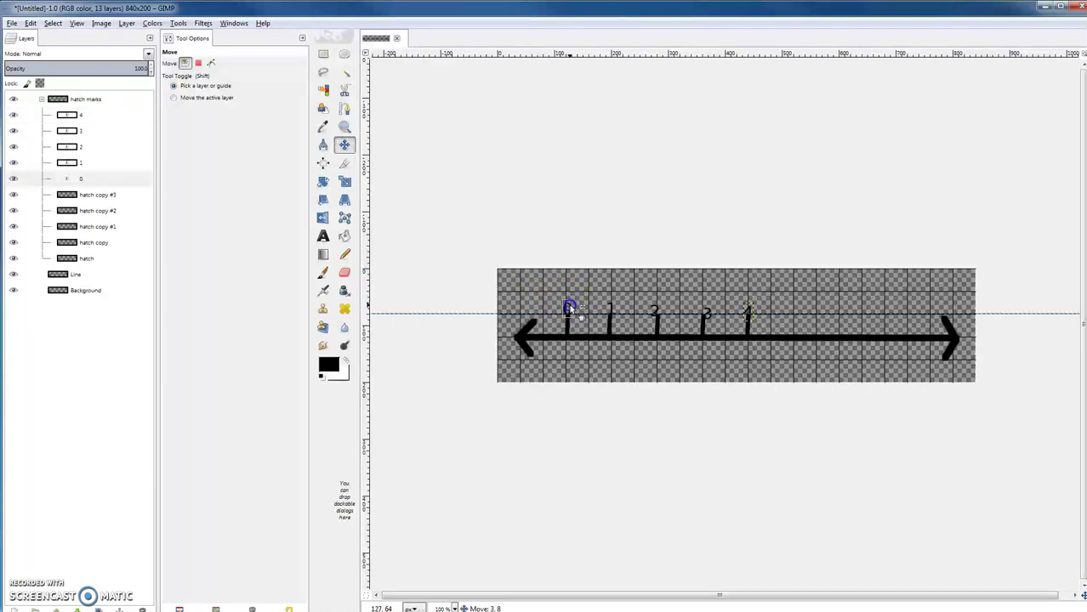
click(609, 301)
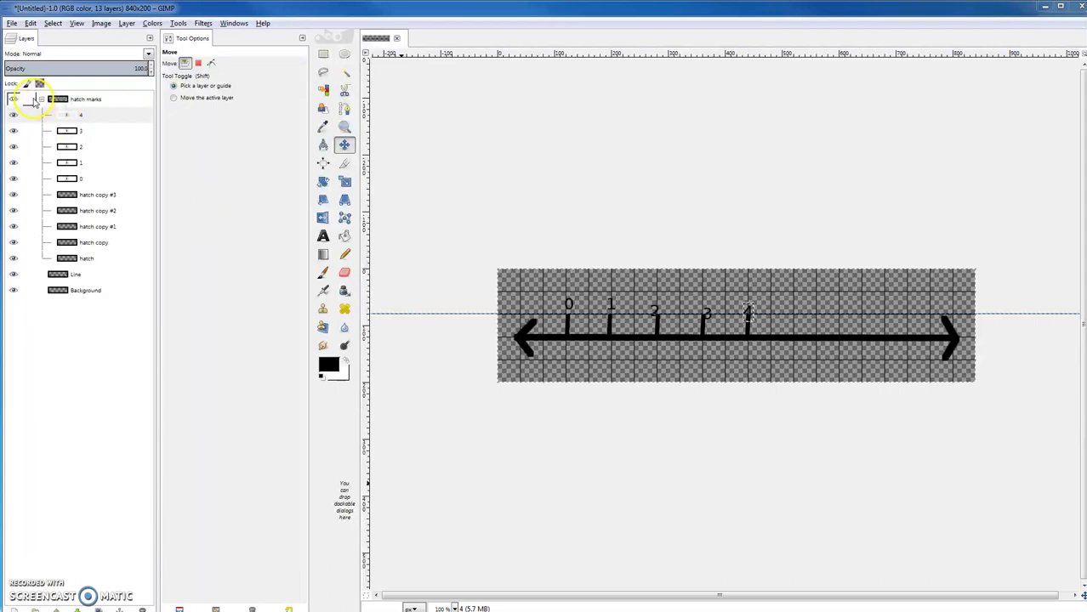
click(12, 99)
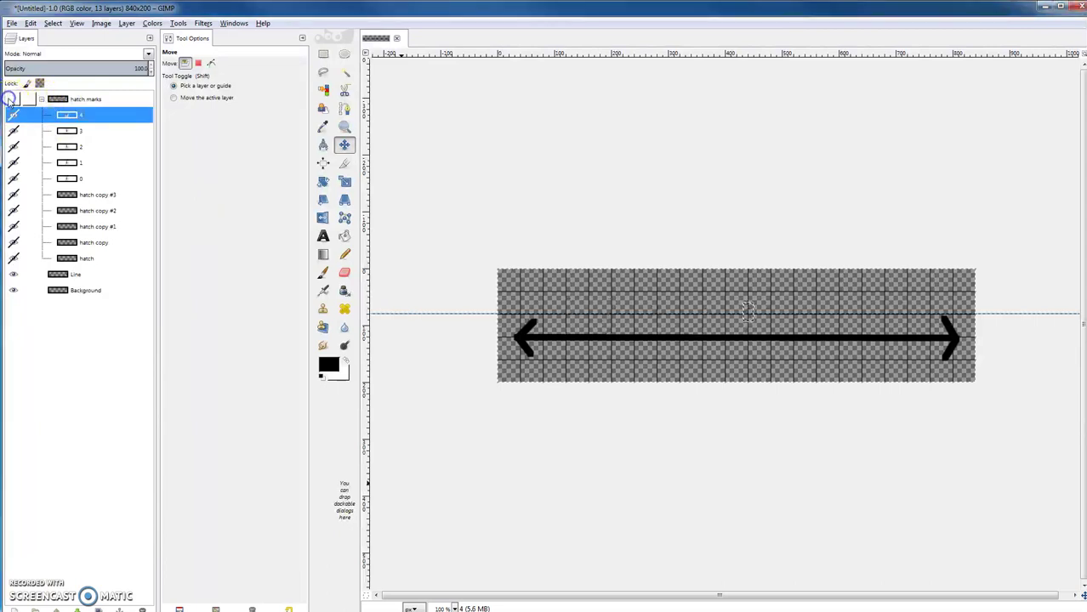
click(11, 100)
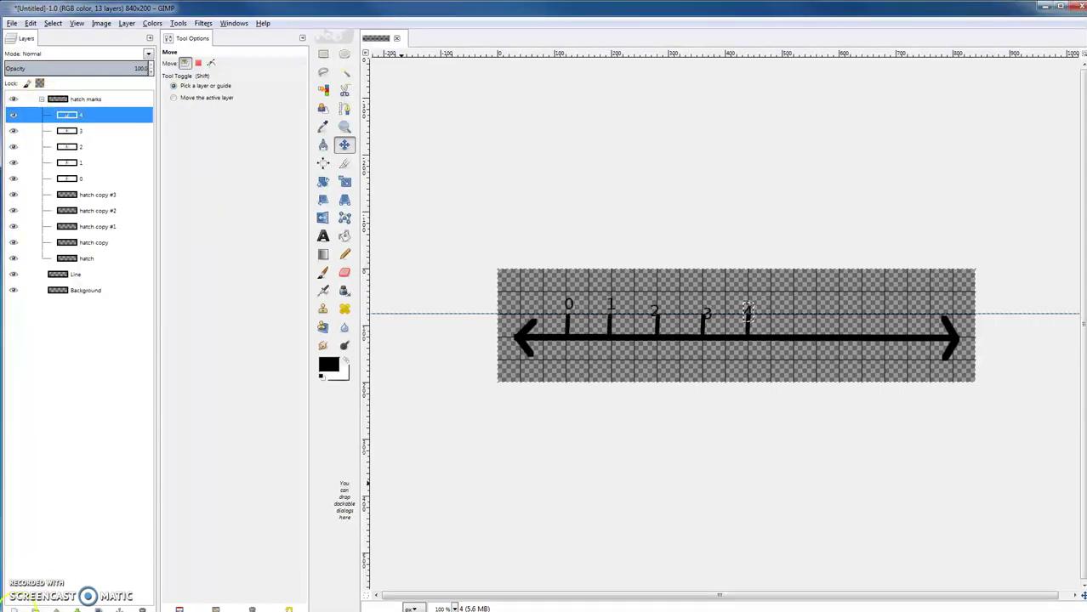
Create a new layer group inside the hatch marks group and name it "numbers"
click(36, 608)
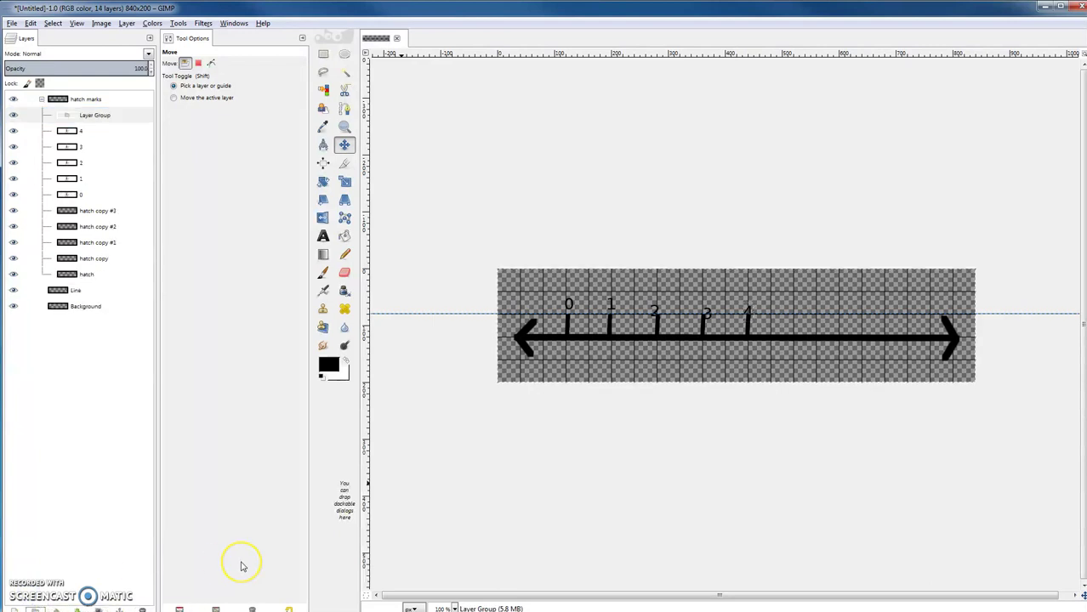
drag(81, 133, 90, 118)
double_click(90, 117)
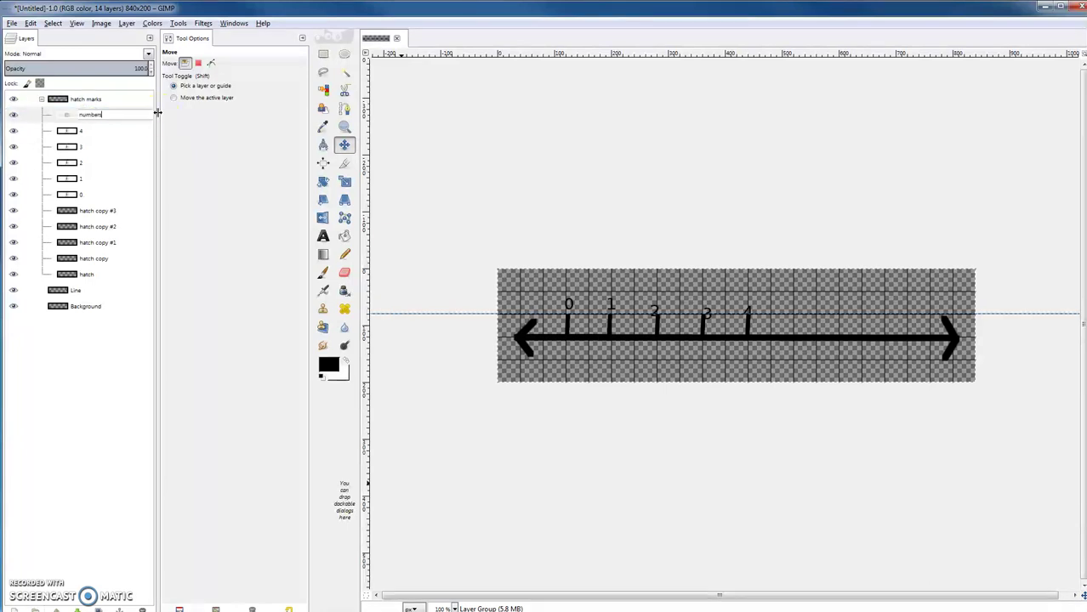
key(Return)
Move the text layers 0 to 4 into the numbers group and check the group by toggling its visibility off and on
drag(35, 134, 84, 115)
drag(68, 146, 99, 176)
click(13, 115)
click(13, 115)
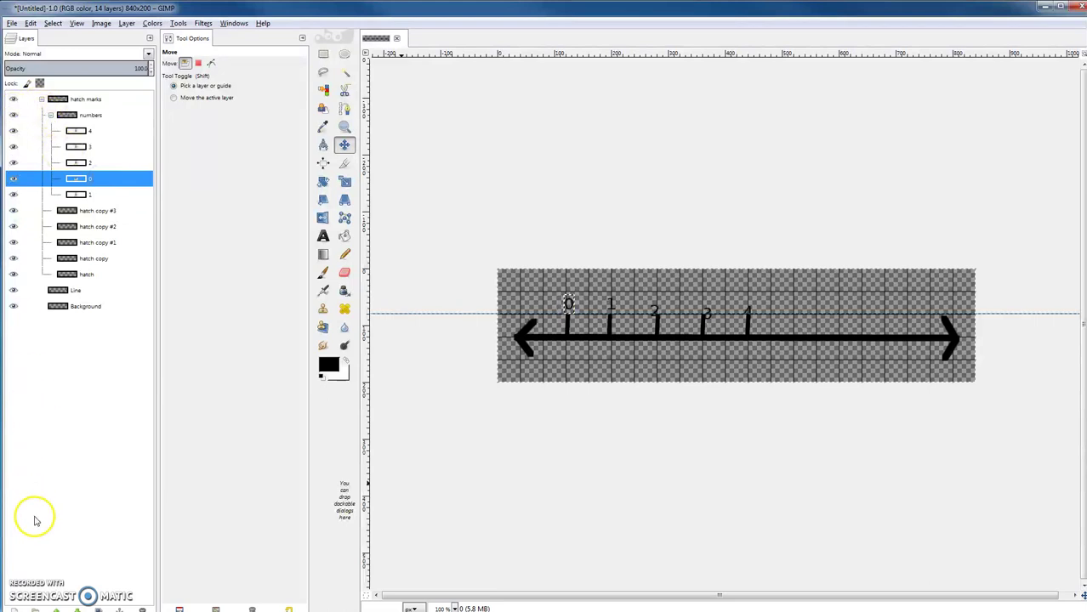
Export the image as NumberLine.png to the Pictures folder with the default PNG options
click(13, 23)
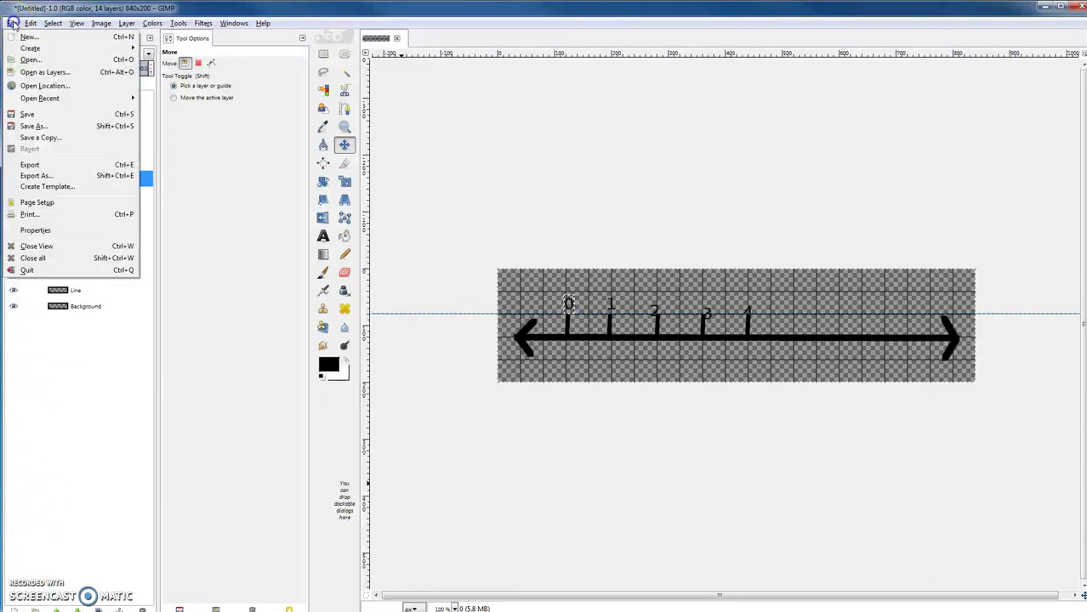
click(38, 175)
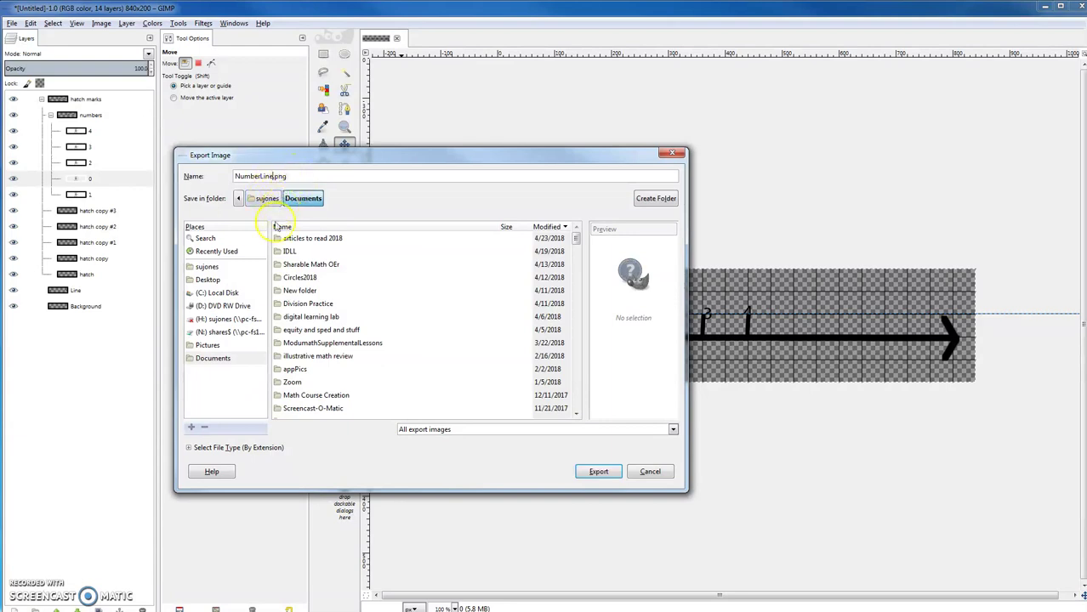
click(208, 345)
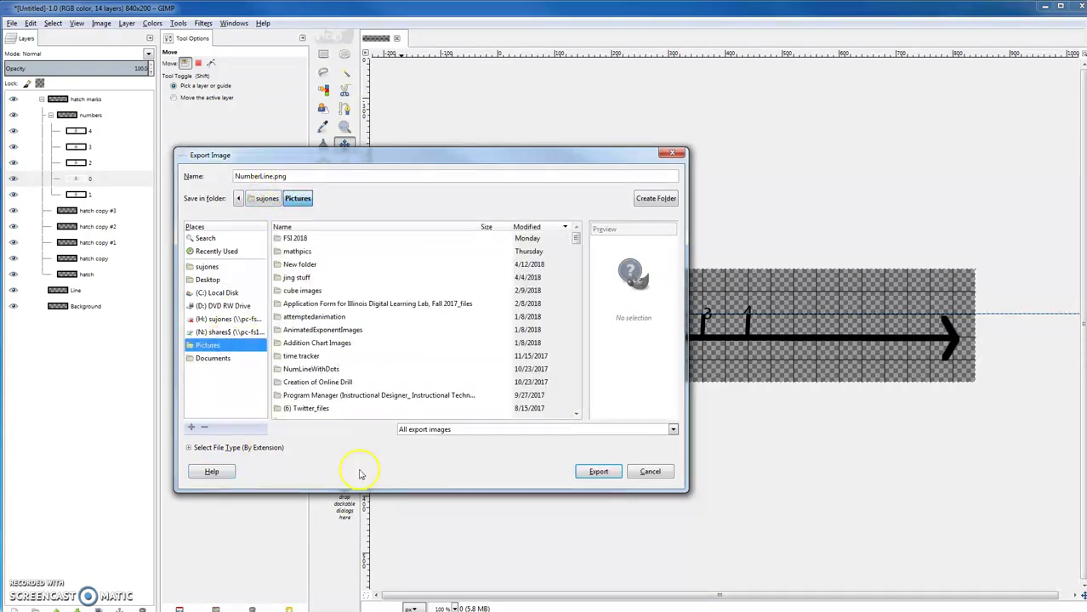
click(598, 471)
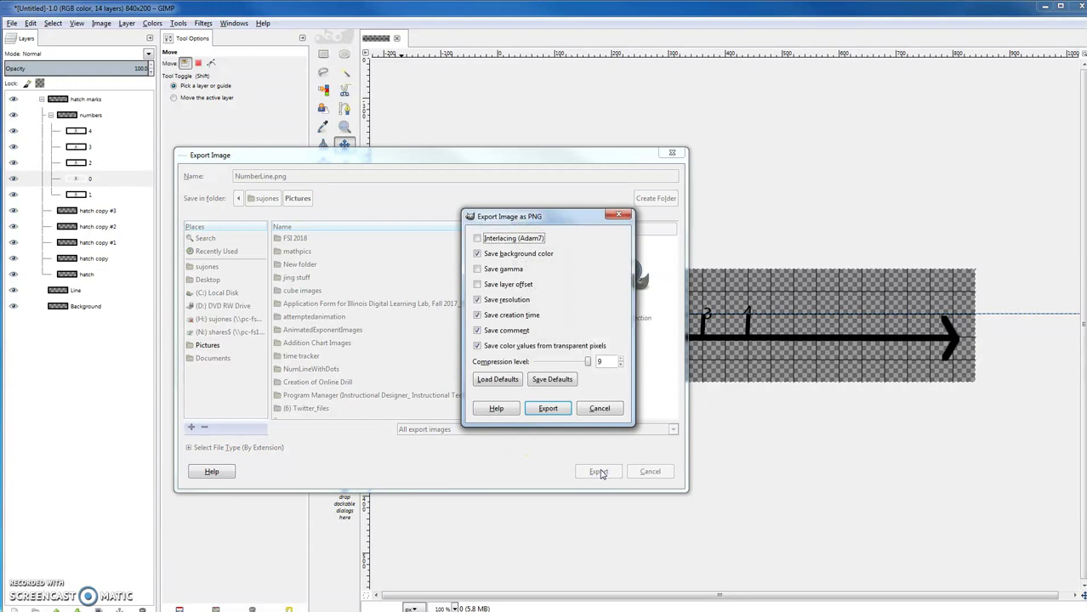
click(548, 409)
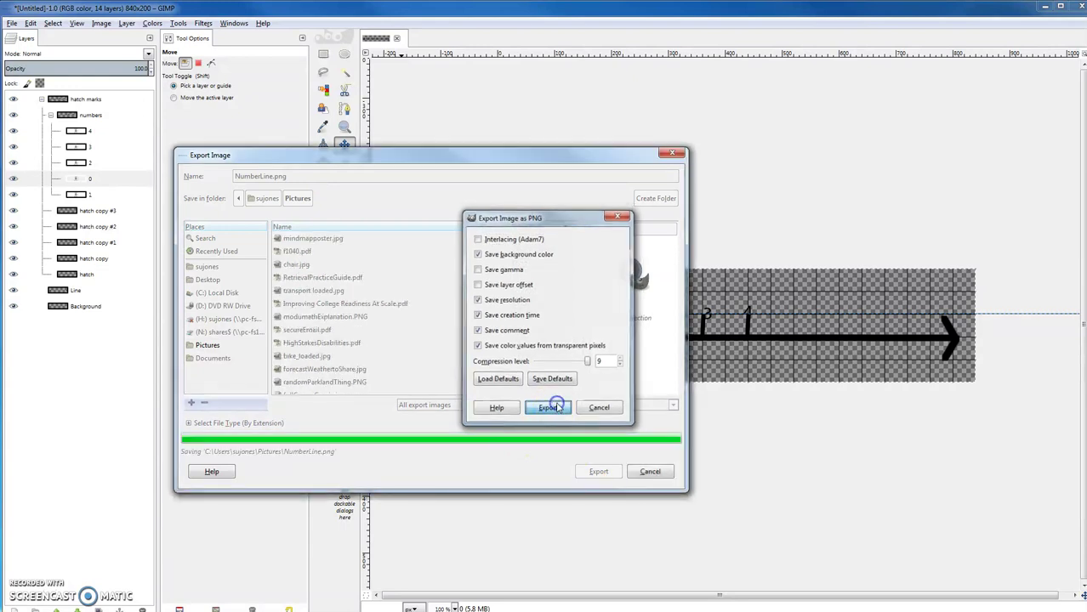
Save the layered image as NumberLine.xcf in the Documents folder
click(12, 23)
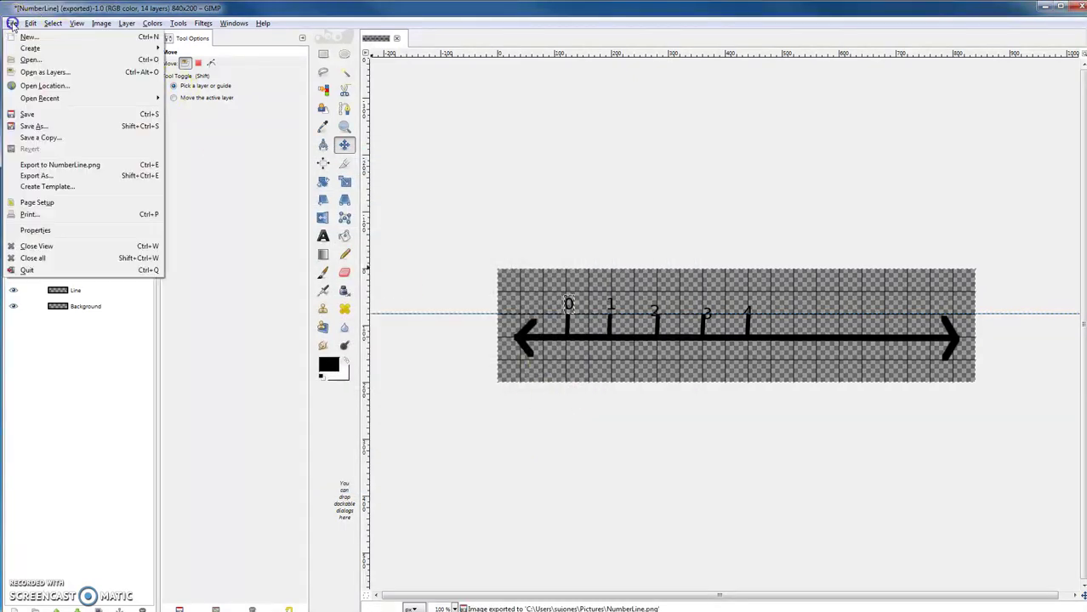
click(30, 119)
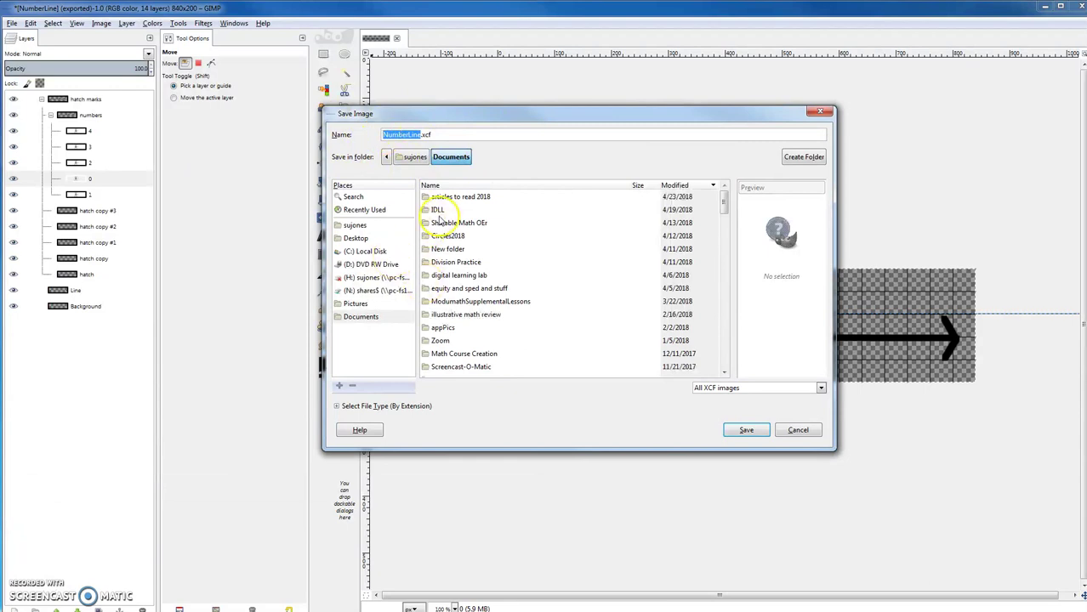
click(728, 428)
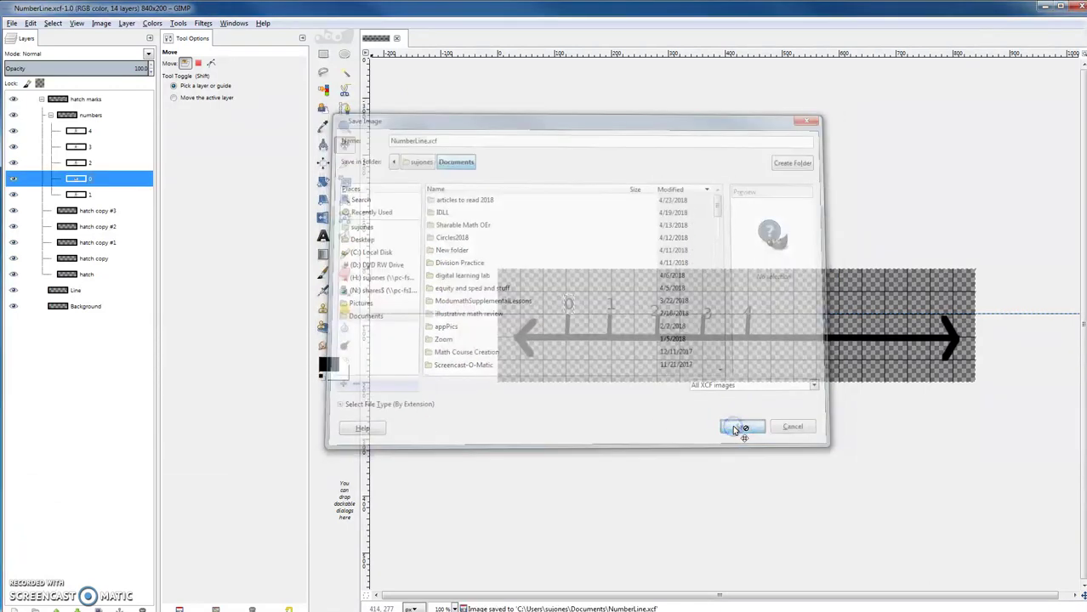